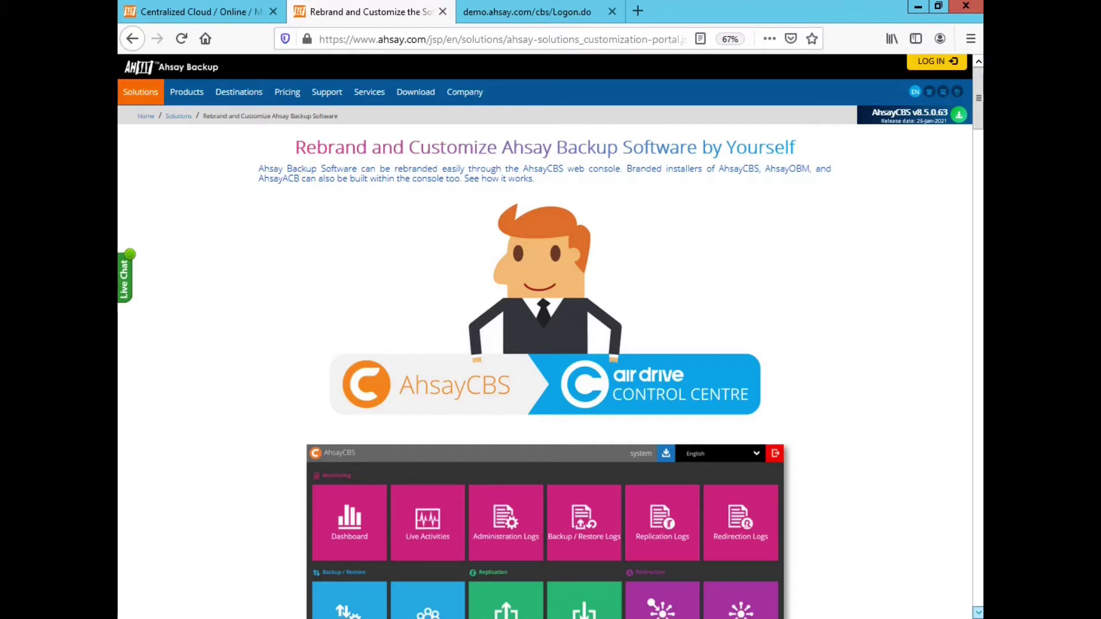
# Step: Load demo.ahsay.com, log in as the administrator and dismiss the system status page
pyautogui.click(527, 13)
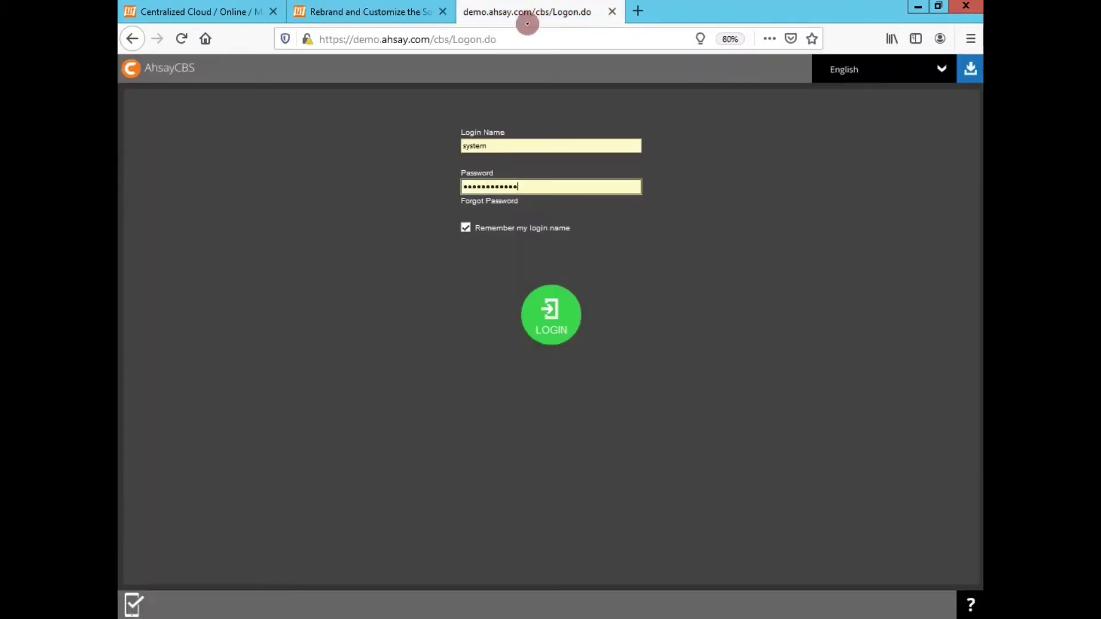
pyautogui.click(523, 39)
pyautogui.write('demo.a')
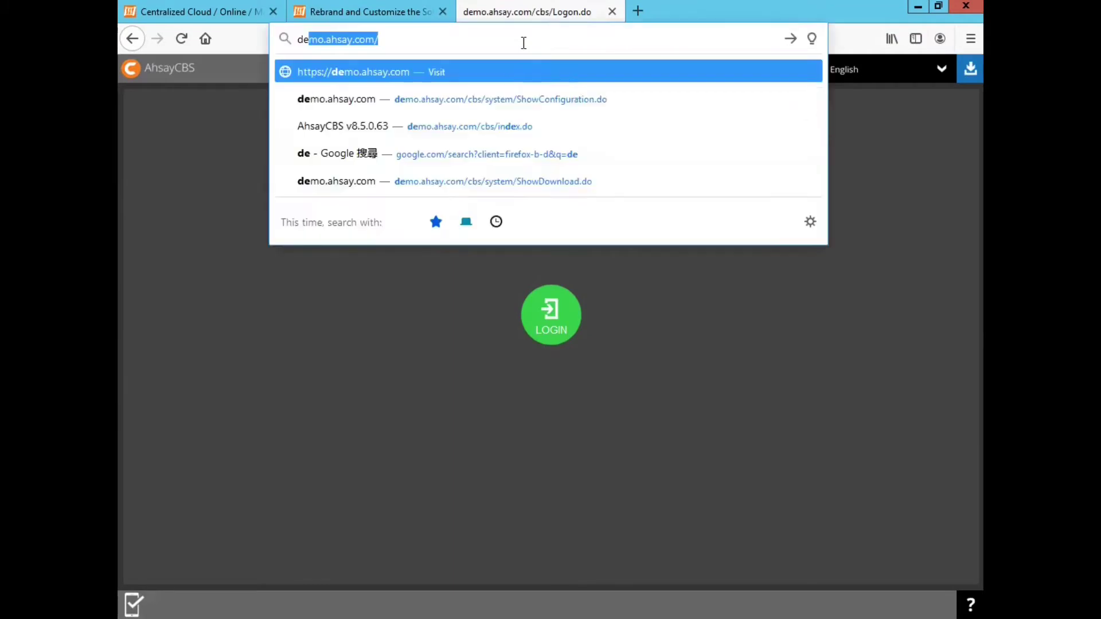
pyautogui.write('hsay.com')
pyautogui.press('Return')
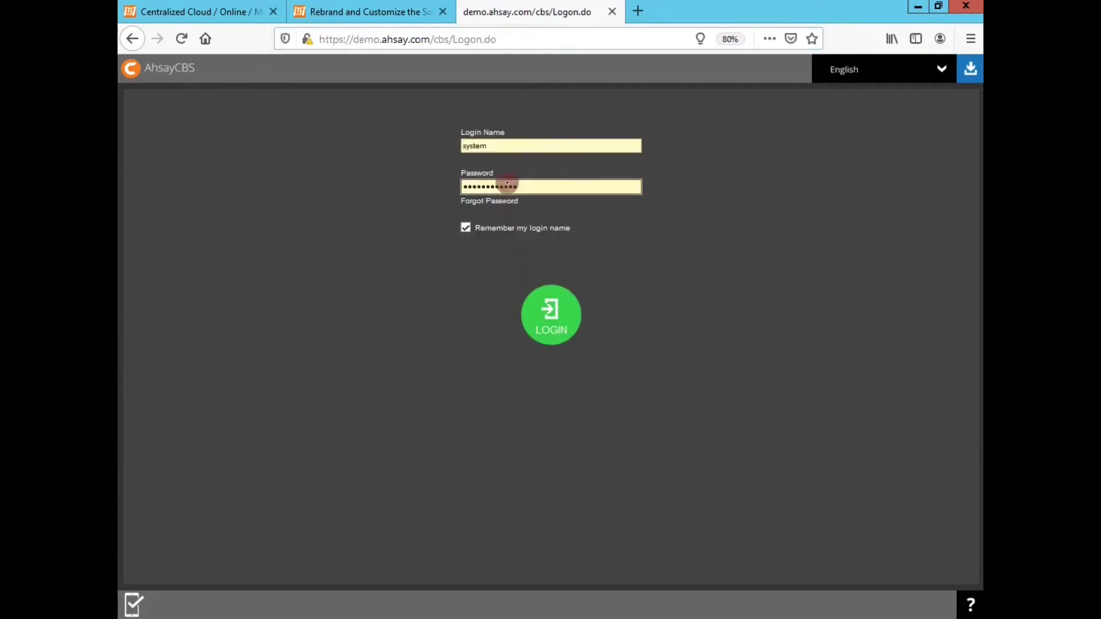
pyautogui.click(547, 317)
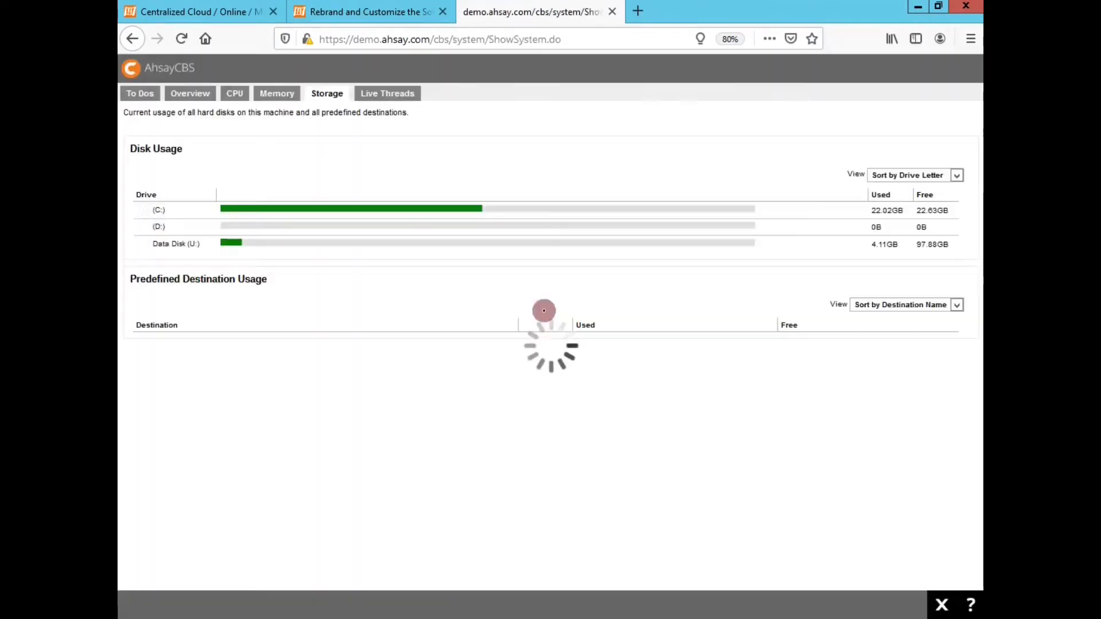
pyautogui.click(942, 603)
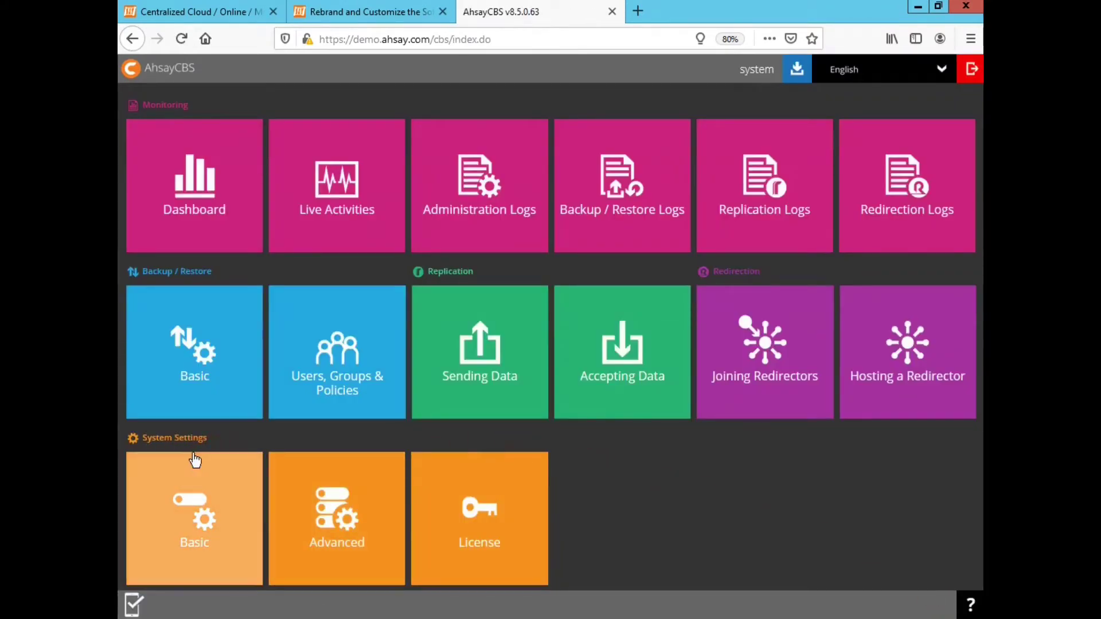
# Step: Open System Settings > Basic and check the General tab's host name demo.ahsay.com
pyautogui.click(192, 502)
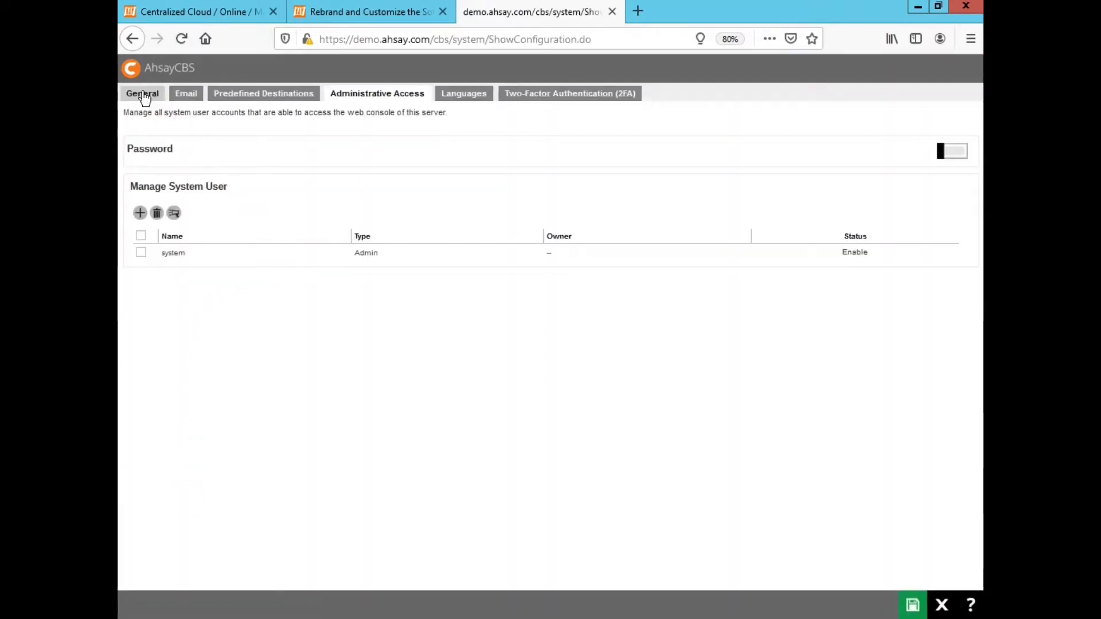
pyautogui.click(143, 95)
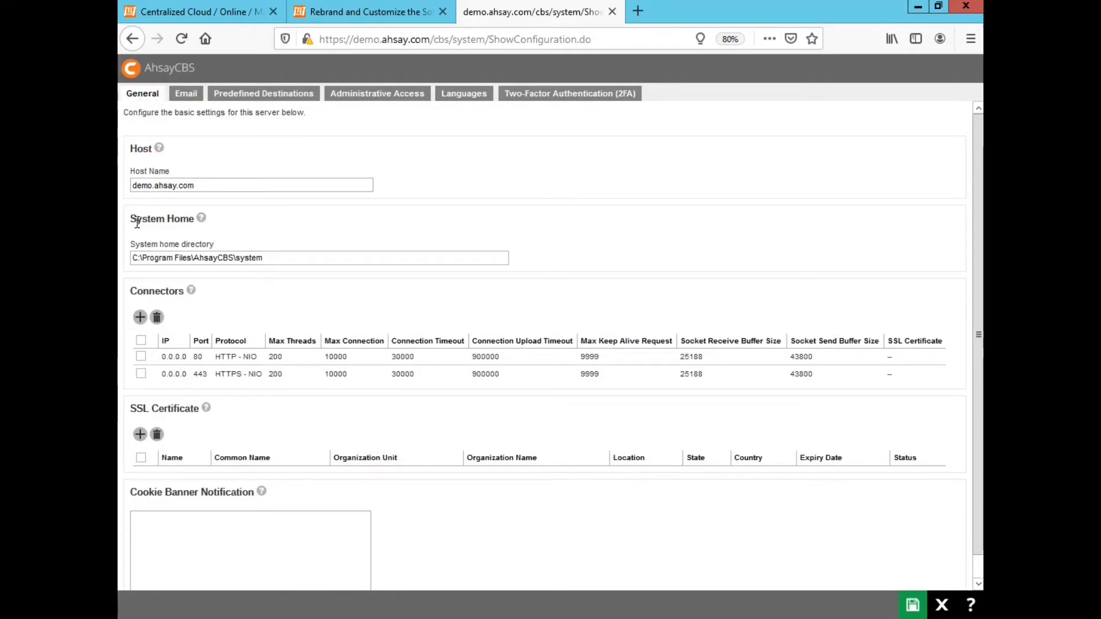
pyautogui.tripleClick(181, 172)
pyautogui.click(208, 188)
pyautogui.tripleClick(209, 190)
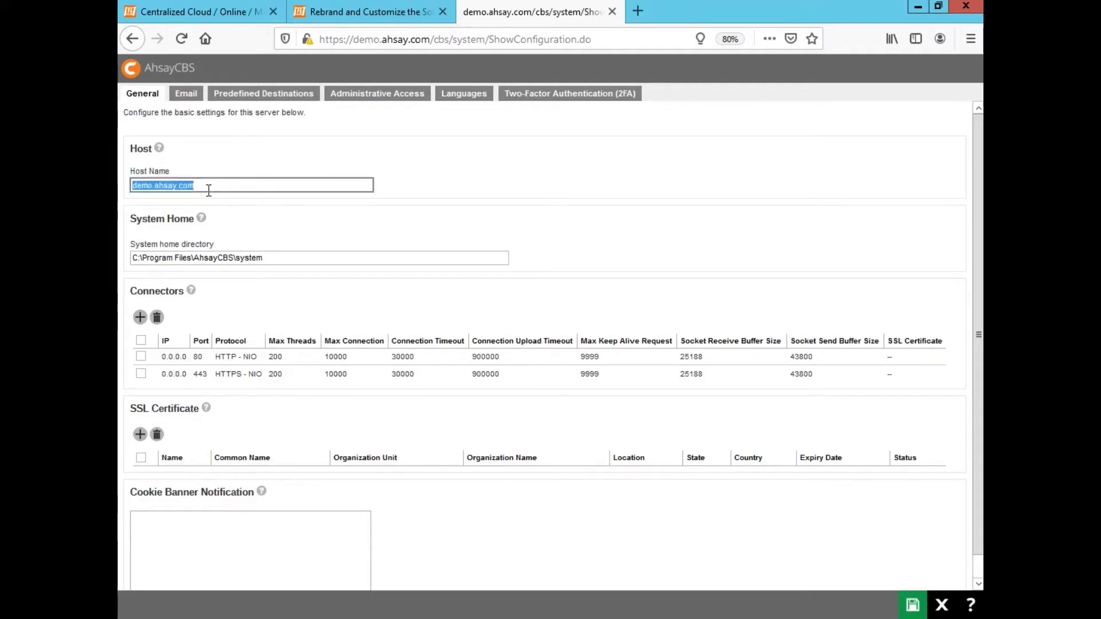
pyautogui.write('demo.ahsay.')
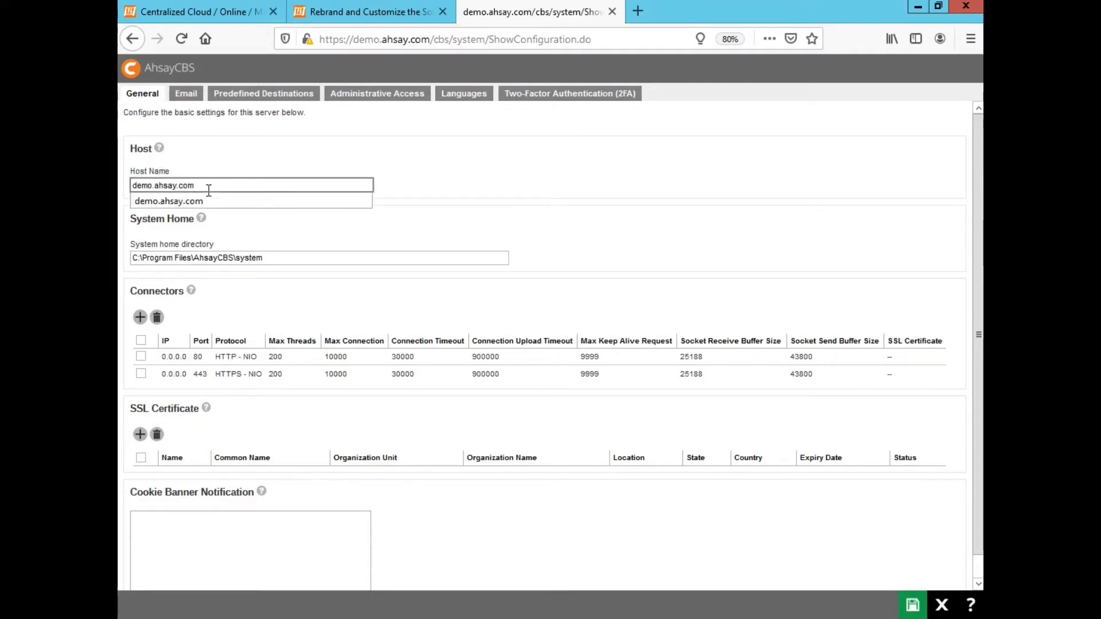
pyautogui.click(235, 165)
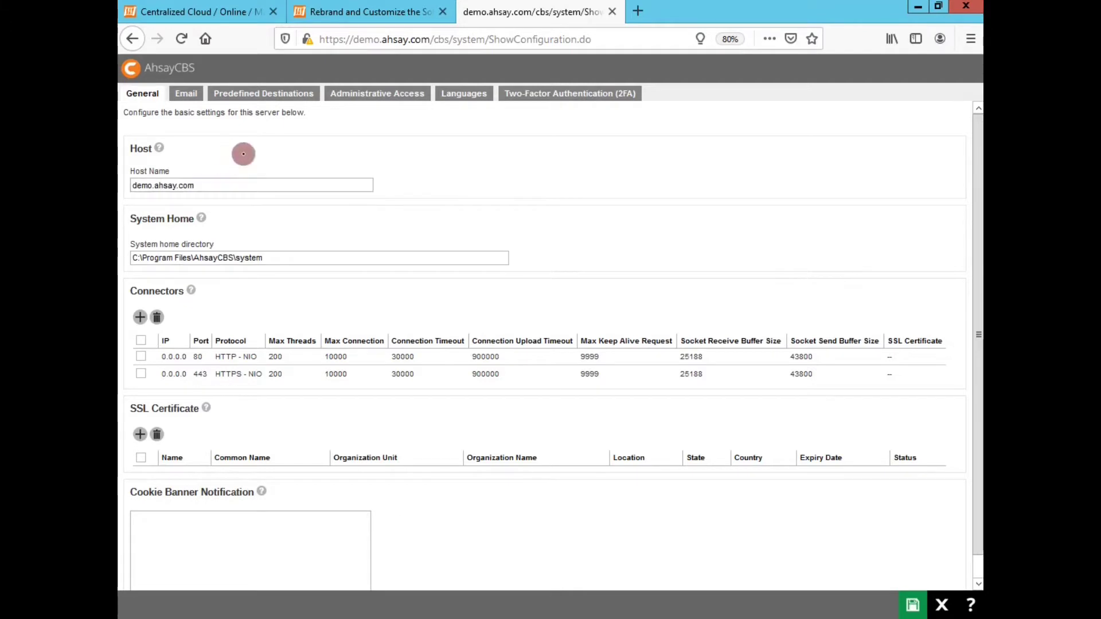
pyautogui.click(345, 49)
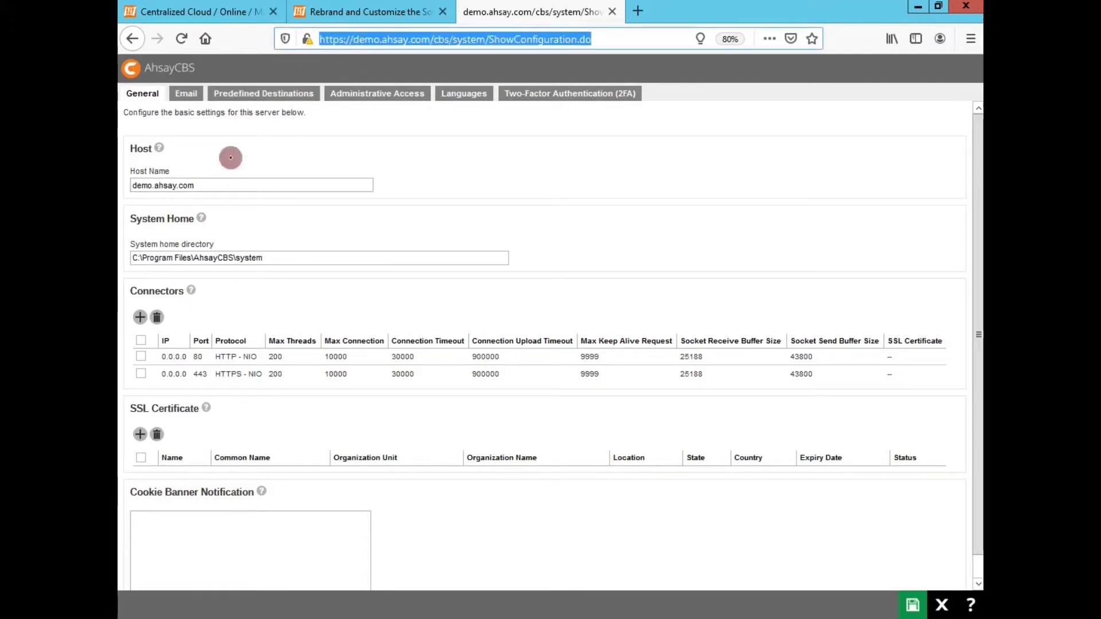
pyautogui.click(227, 157)
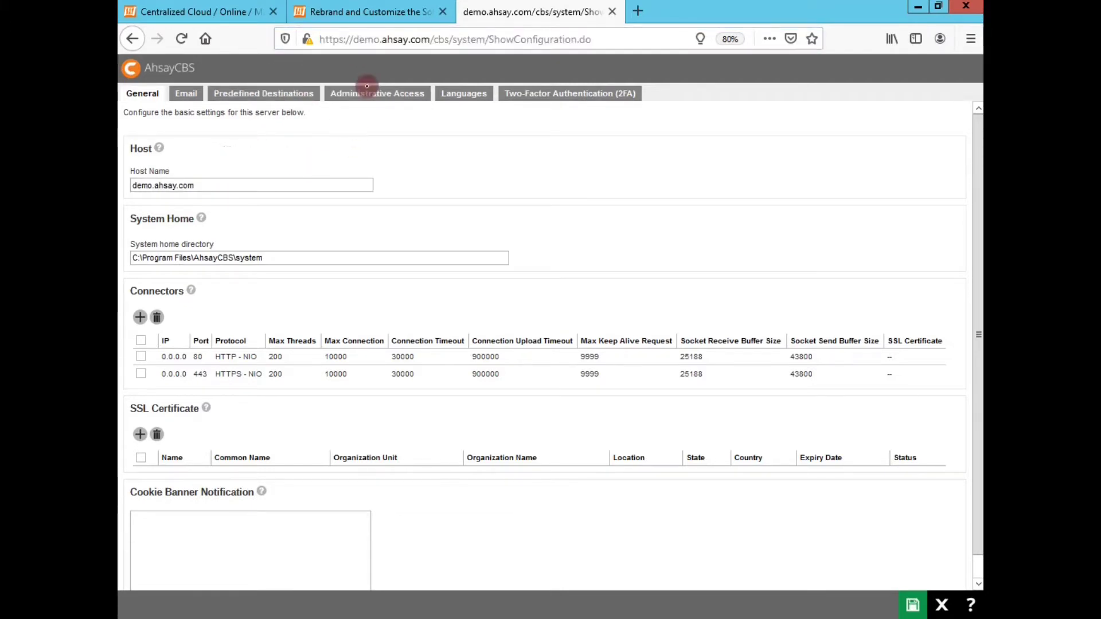
# Step: Under Administrative Access, start a new system user of type Sub Admin
pyautogui.click(368, 98)
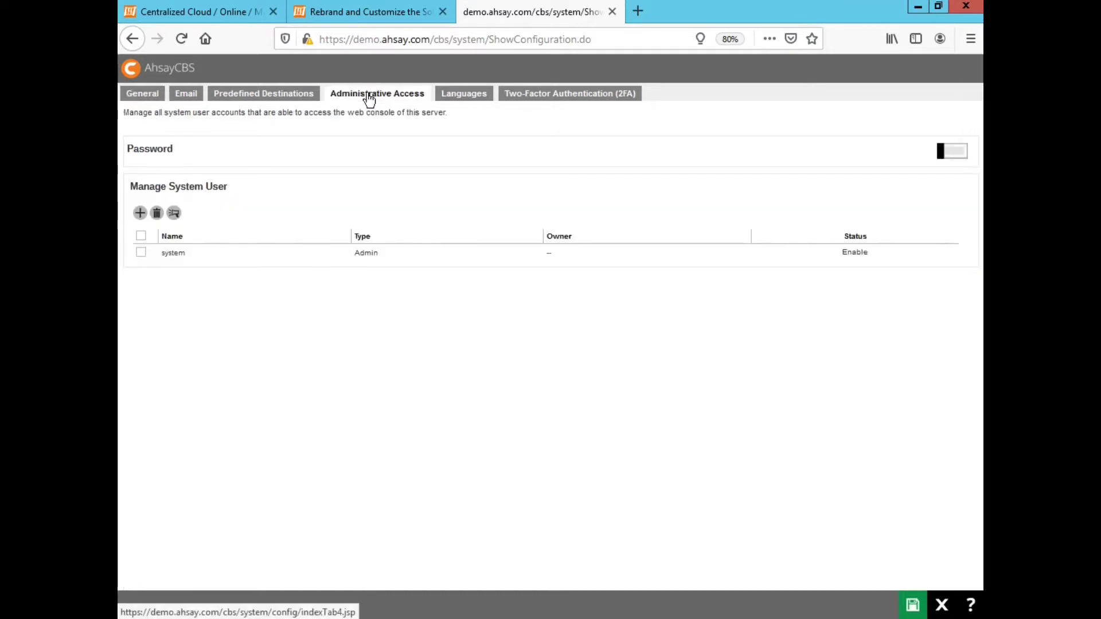
pyautogui.click(140, 215)
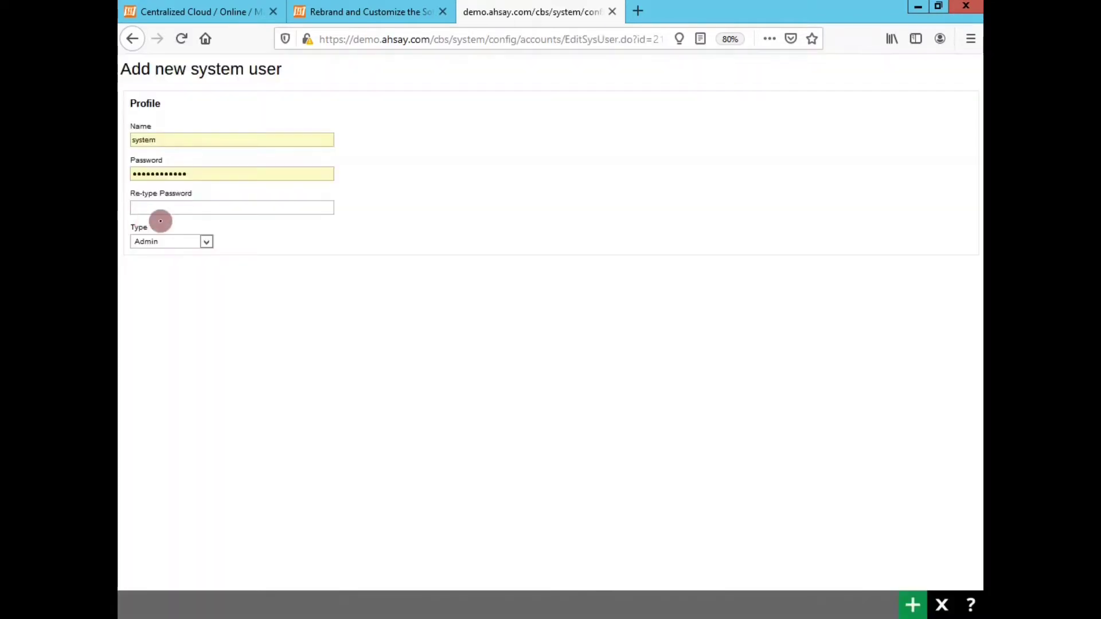
pyautogui.click(206, 242)
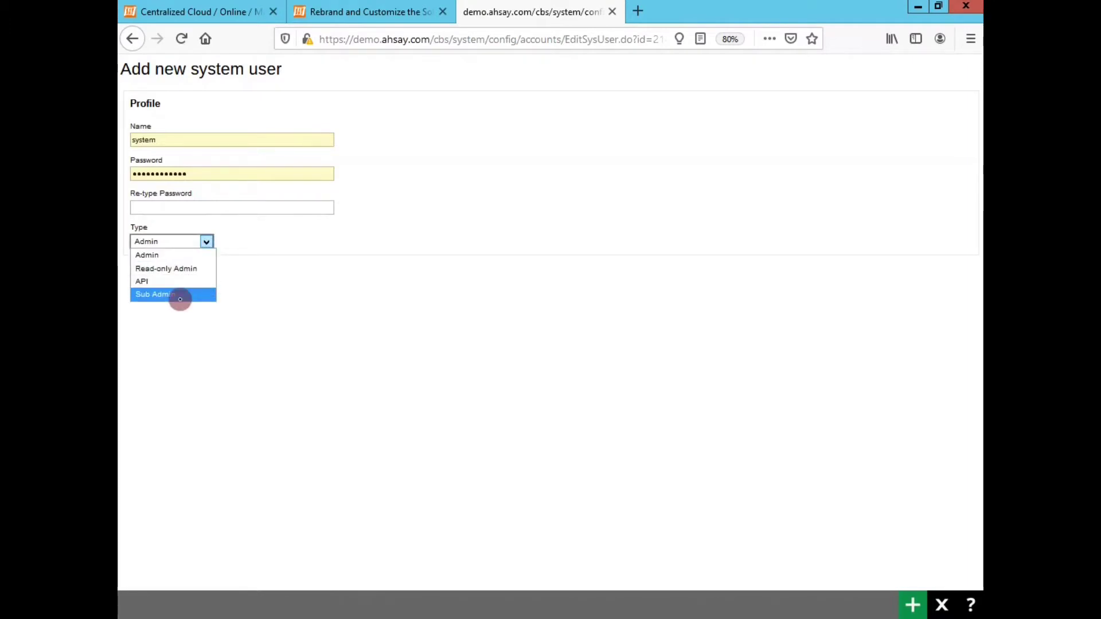
pyautogui.click(180, 294)
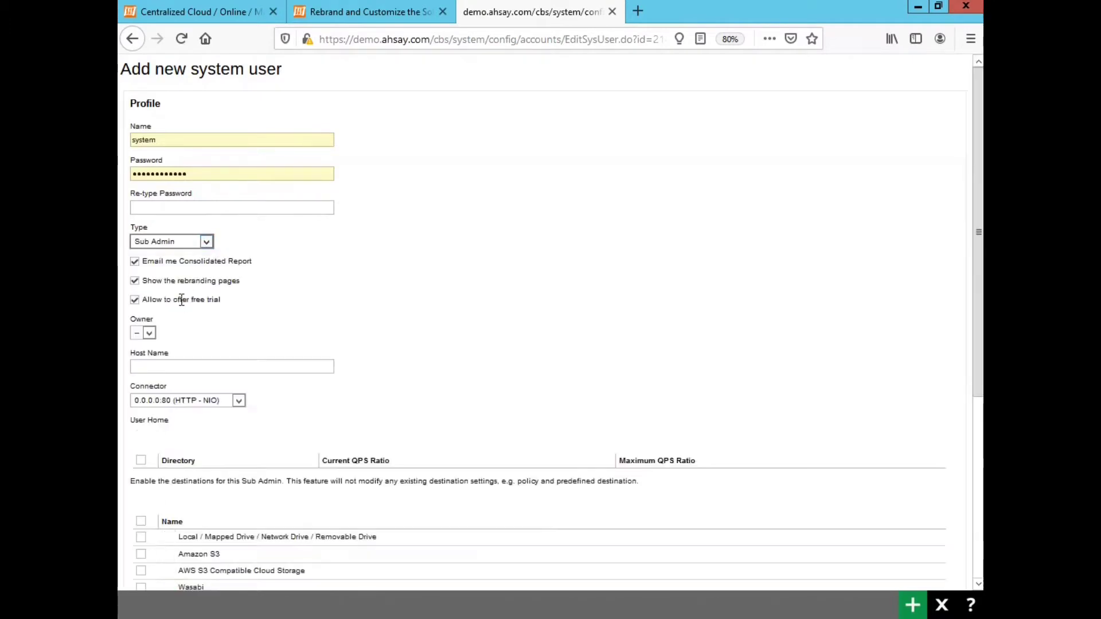
# Step: Name the Sub Admin CONCEPT_BRANDING and enter and confirm its password
pyautogui.click(195, 143)
pyautogui.hotkey('ctrl', 'a')
pyautogui.write('COPH')
pyautogui.press('BackSpace')
pyautogui.press('BackSpace')
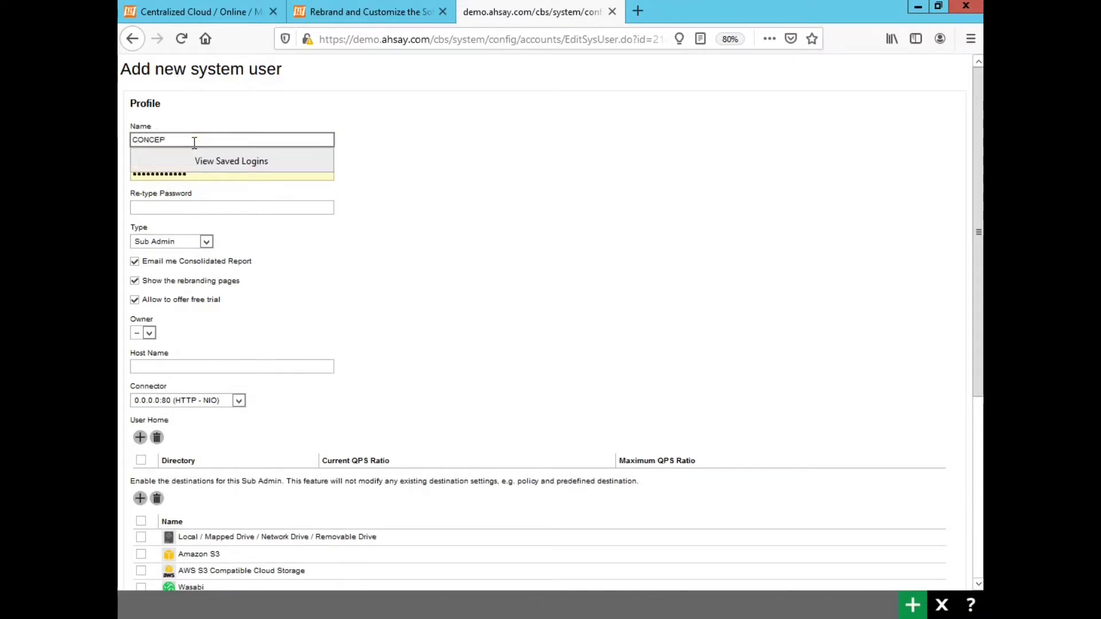
pyautogui.write('NCEPT_BRANDING')
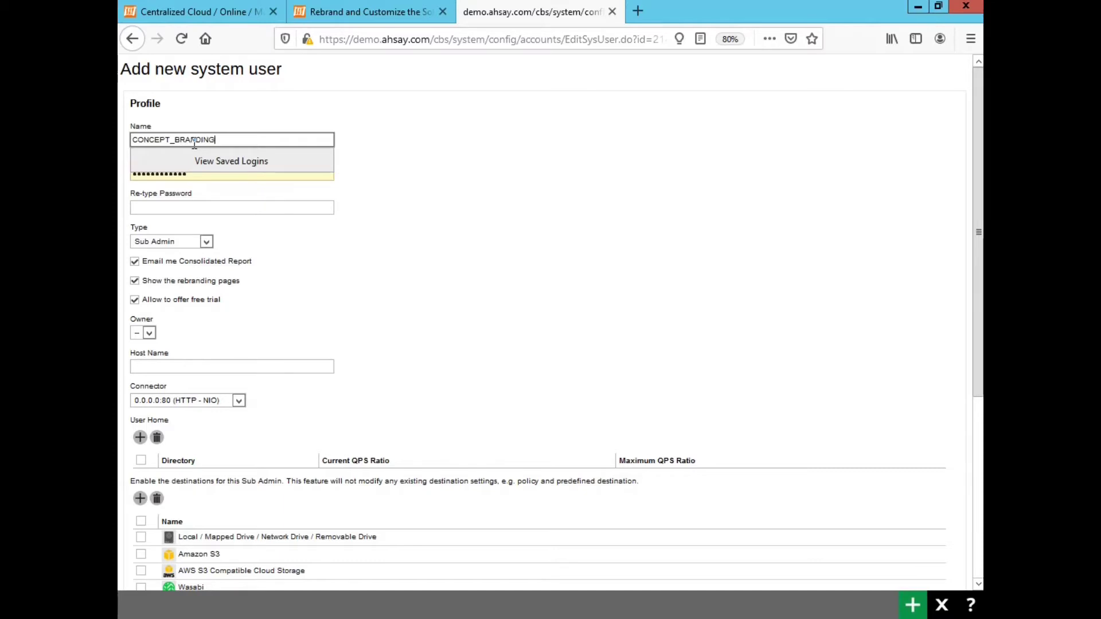
pyautogui.press('Tab')
pyautogui.write('******')
pyautogui.press('Tab')
pyautogui.write('*')
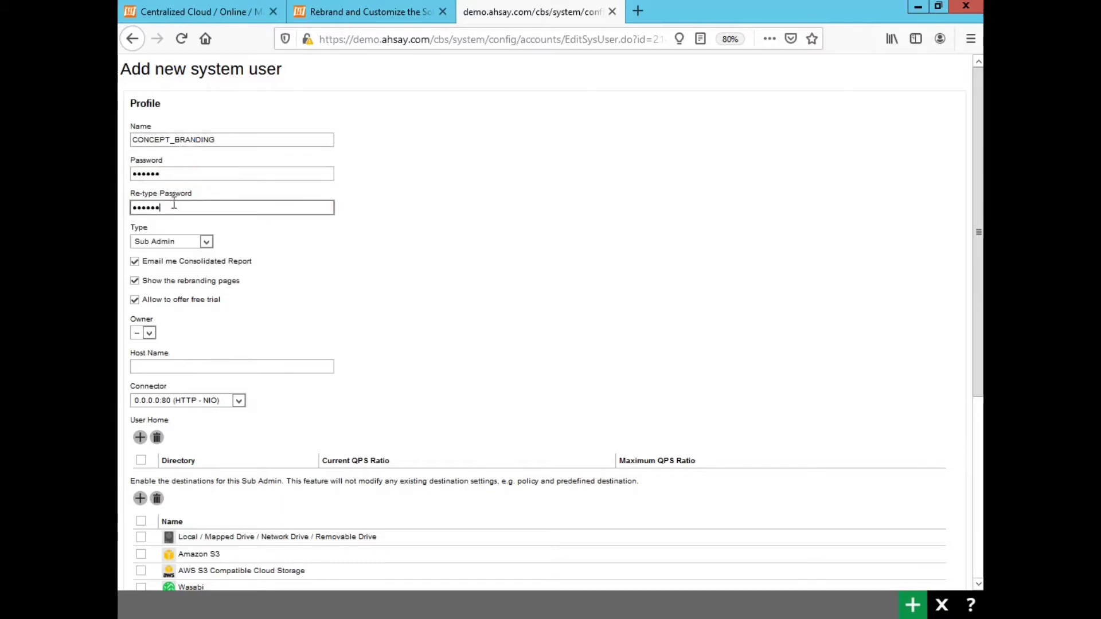
pyautogui.click(178, 353)
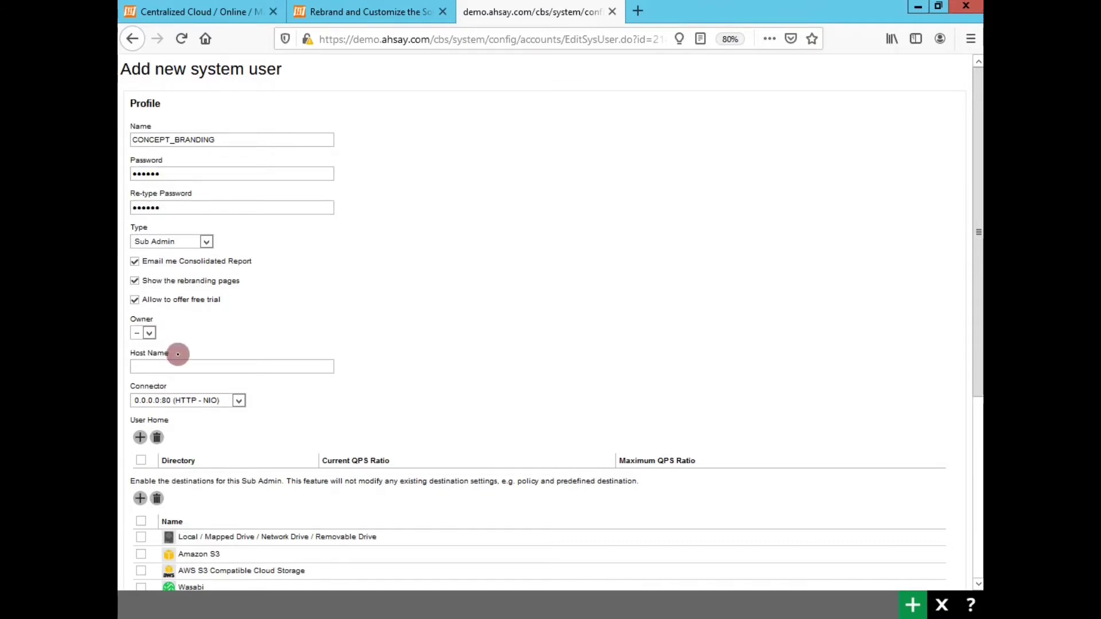
# Step: Set the Sub Admin's Host Name to staging.ahsay.com
pyautogui.moveTo(177, 354); pyautogui.dragTo(147, 365)
pyautogui.click(148, 366)
pyautogui.write('stag')
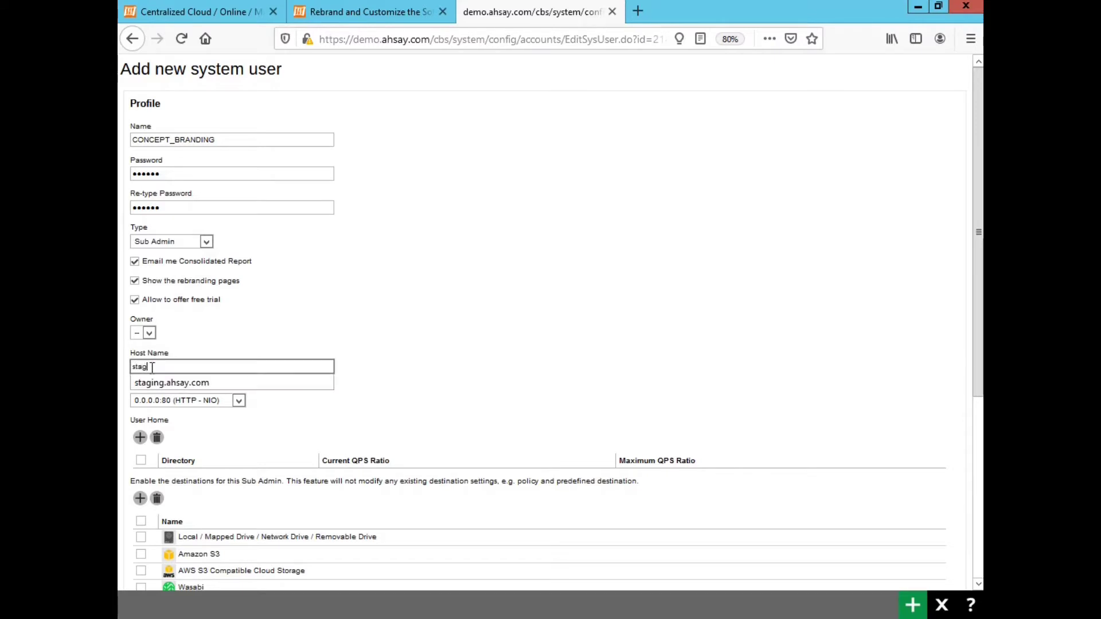
pyautogui.write('ing.ahsay')
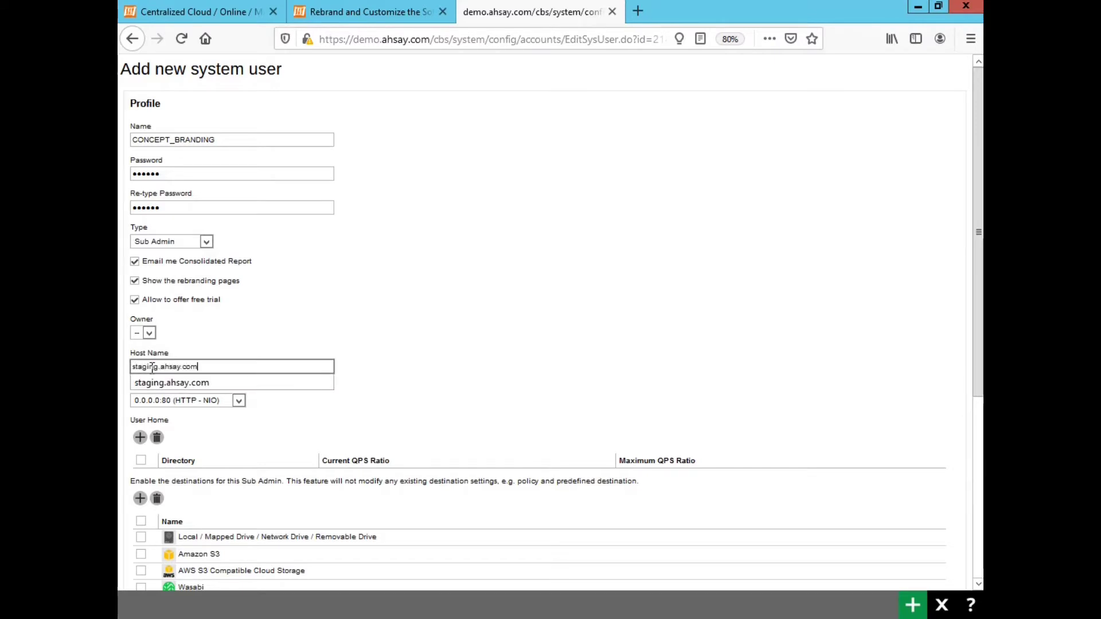
pyautogui.write('.com')
pyautogui.click(240, 342)
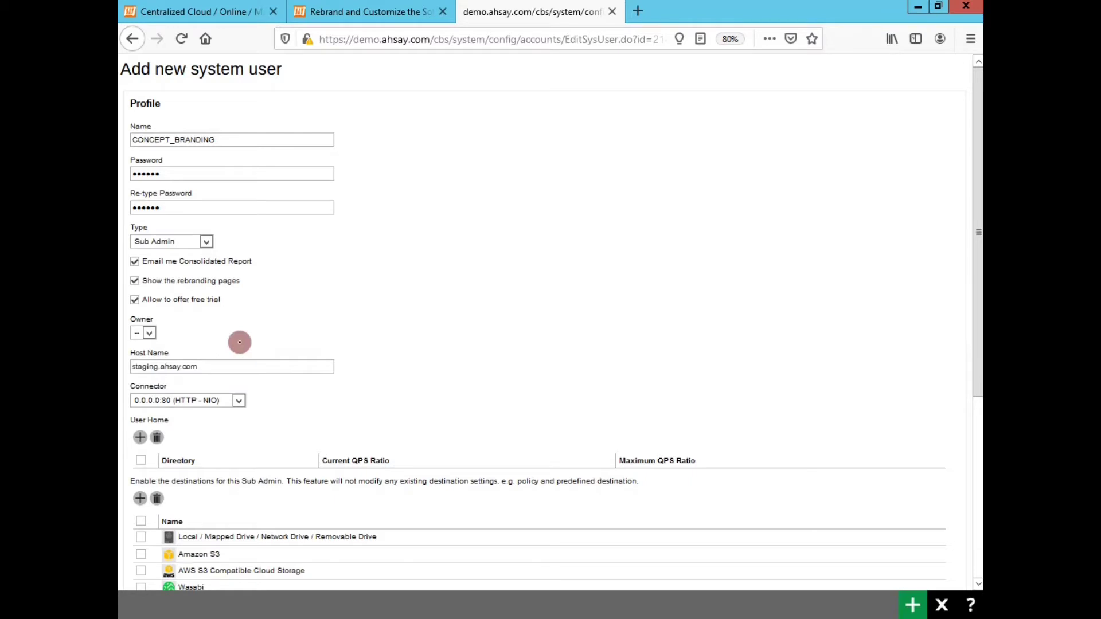
pyautogui.click(207, 366)
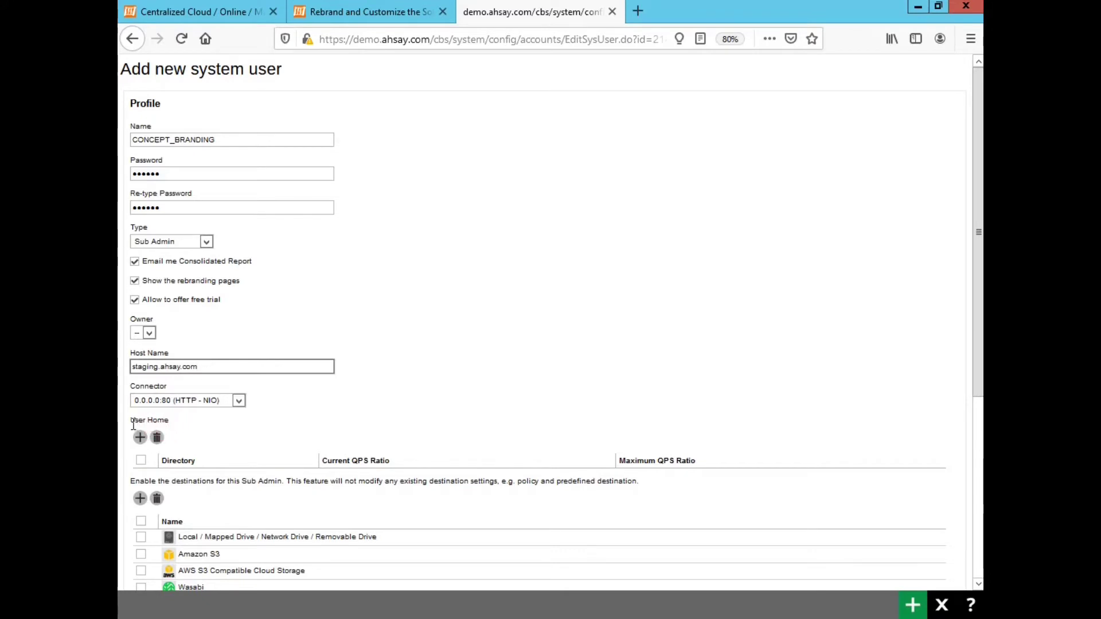
# Step: Assign User Home 2 to the Sub Admin and review the form heading and Name
pyautogui.click(139, 438)
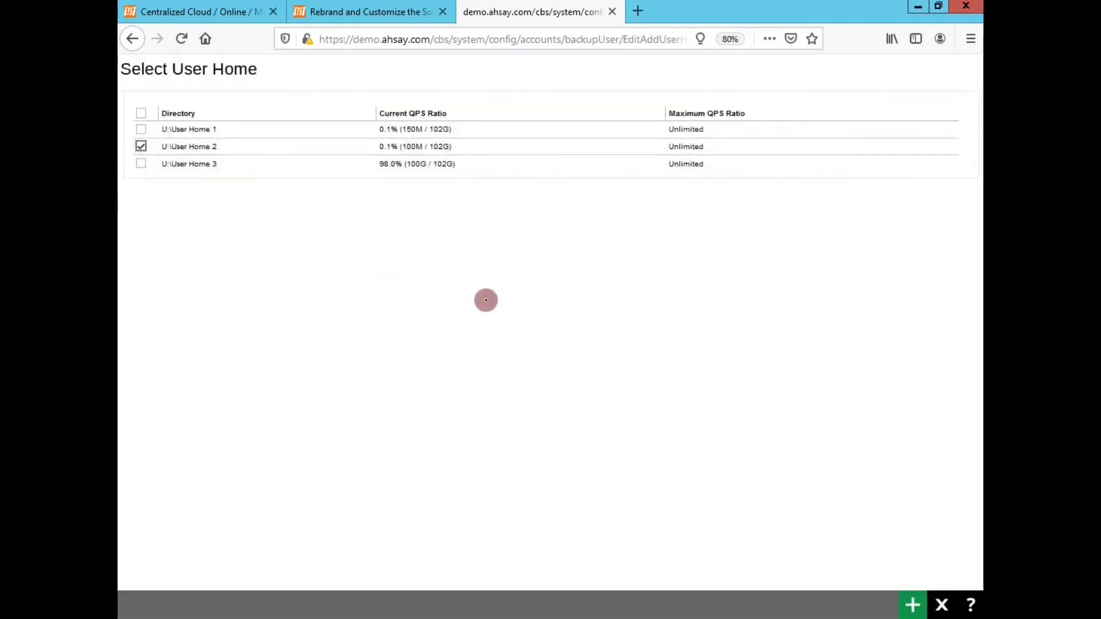
pyautogui.click(910, 606)
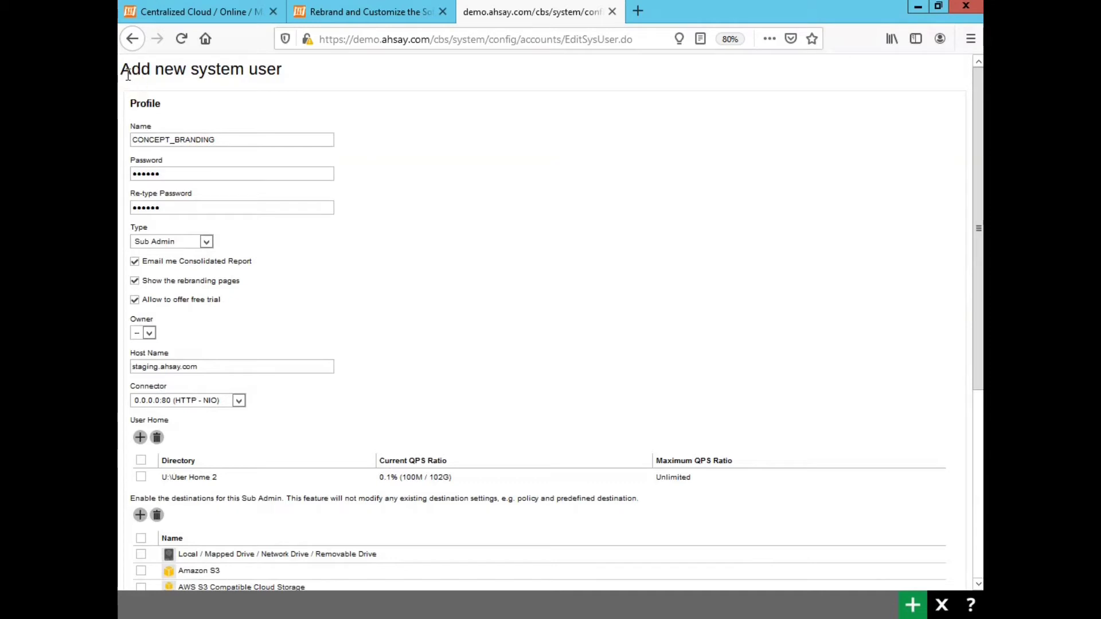
pyautogui.moveTo(121, 68); pyautogui.dragTo(298, 76)
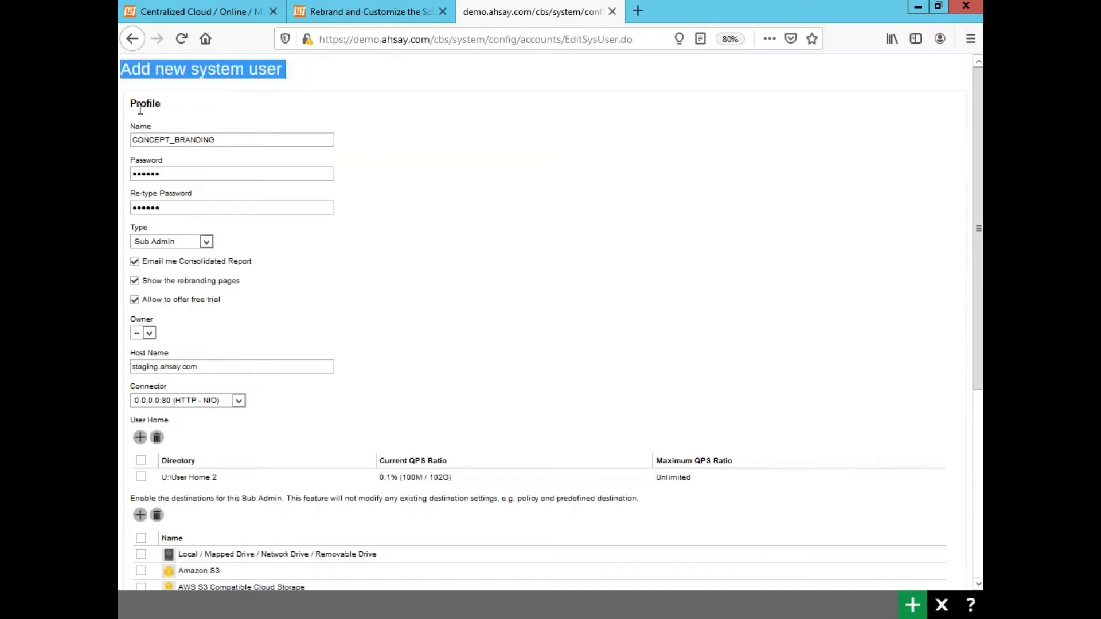
pyautogui.moveTo(130, 125); pyautogui.dragTo(173, 125)
pyautogui.click(135, 147)
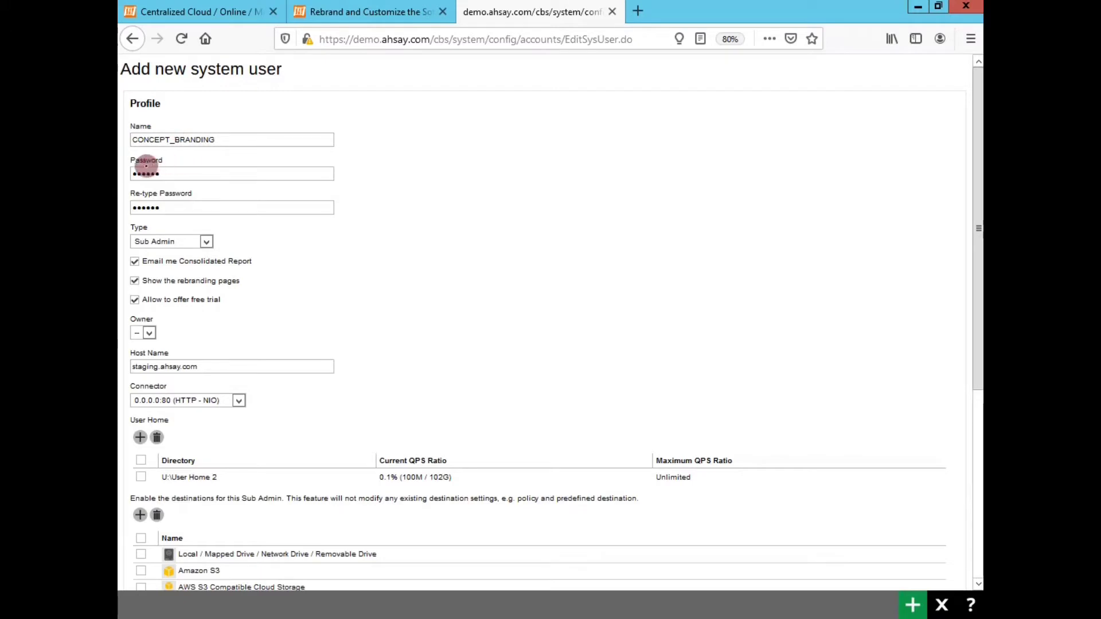
# Step: Review the Password, Host Name and User Home fields, then add the CONCEPT_BRANDING user
pyautogui.doubleClick(146, 160)
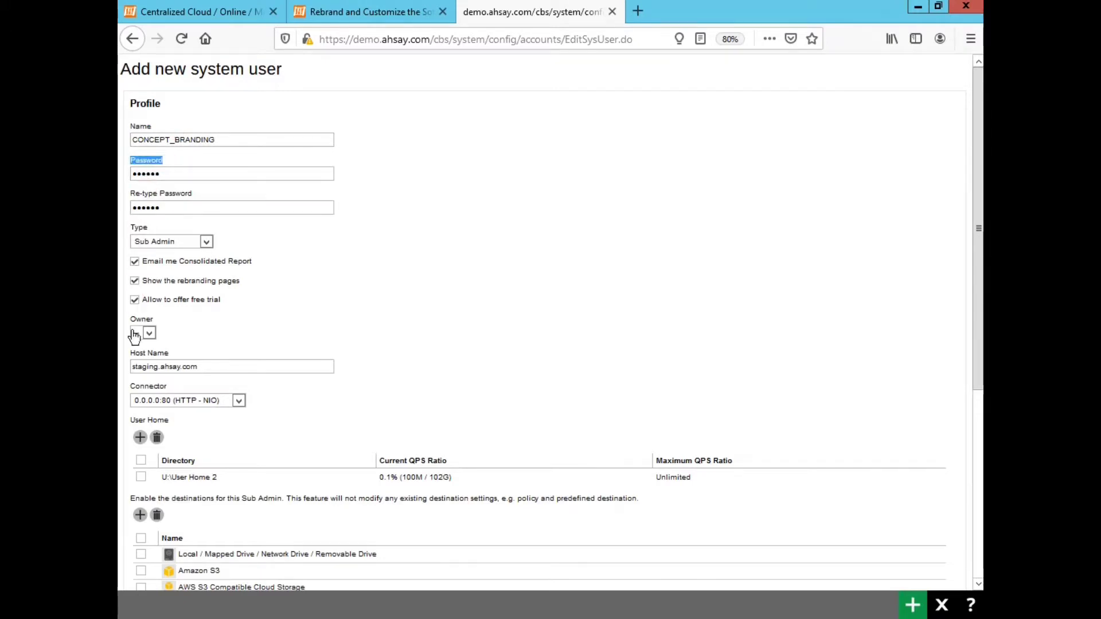
pyautogui.tripleClick(137, 353)
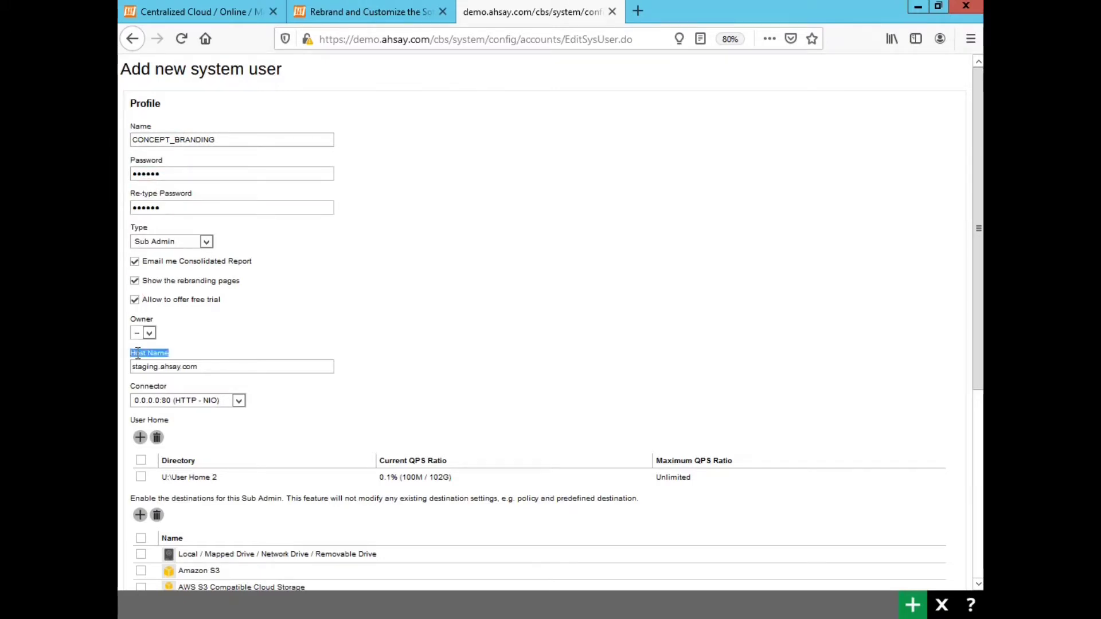
pyautogui.doubleClick(143, 420)
pyautogui.tripleClick(143, 420)
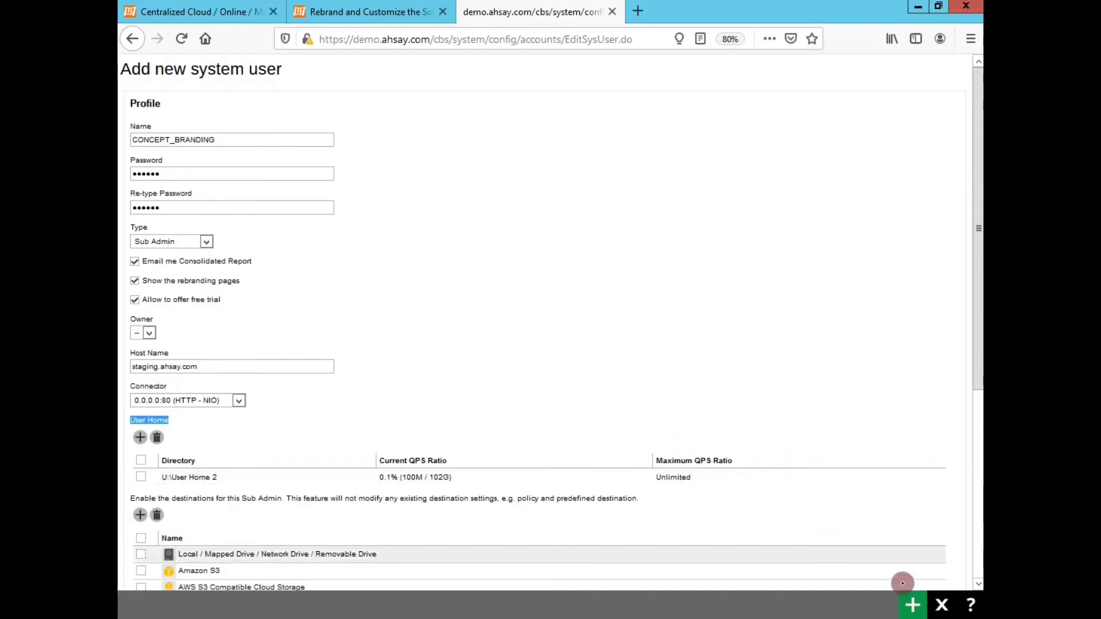
pyautogui.click(911, 604)
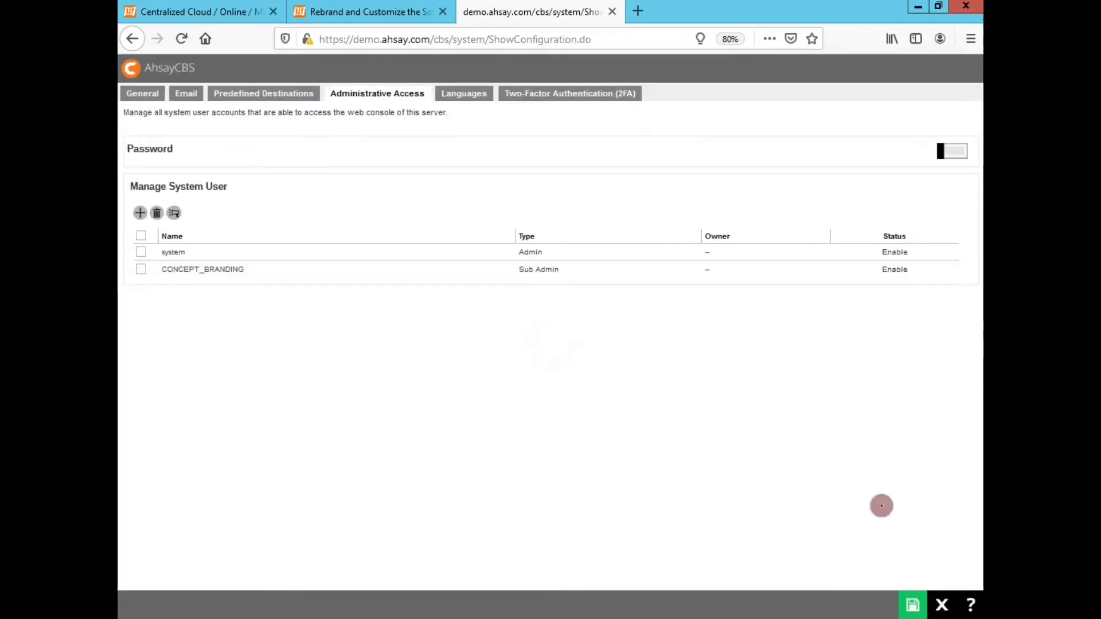
# Step: Save the Administrative Access changes containing the new CONCEPT_BRANDING Sub Admin
pyautogui.click(186, 288)
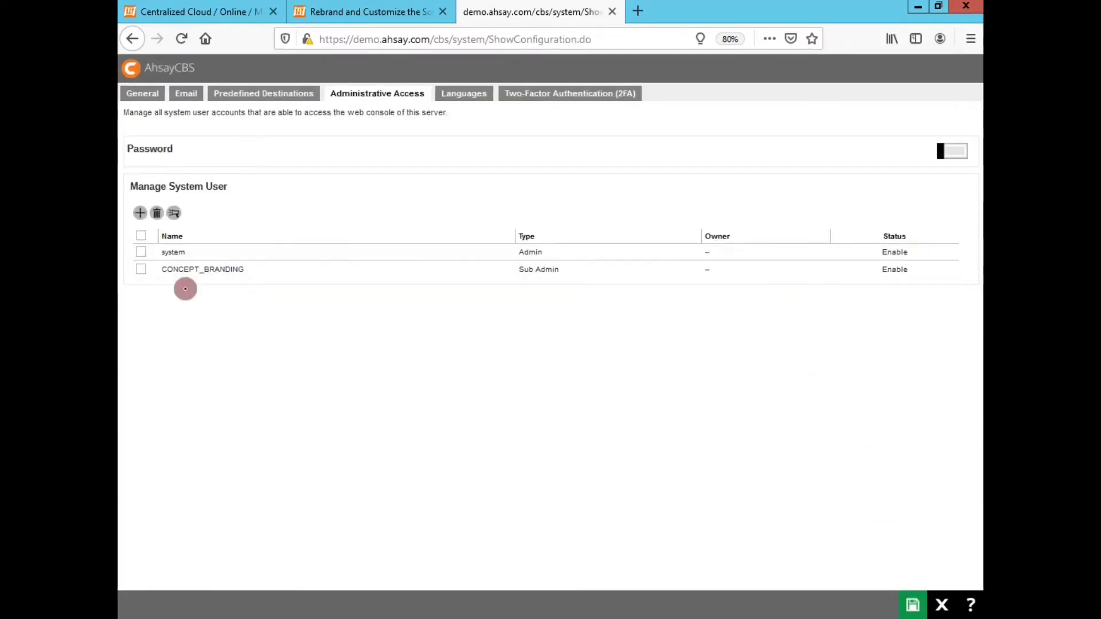
pyautogui.click(910, 605)
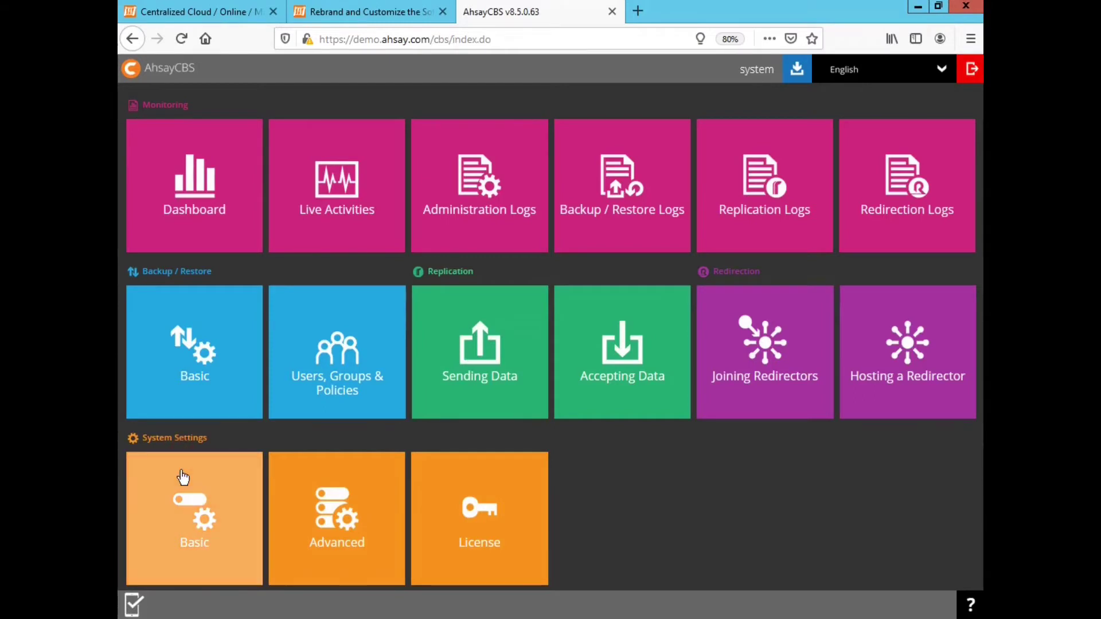
# Step: In CONCEPT_BRANDING's web console rebranding, enter Title CONCEPT BRANDING and Product Name AAA Worldwide CBS
pyautogui.click(180, 465)
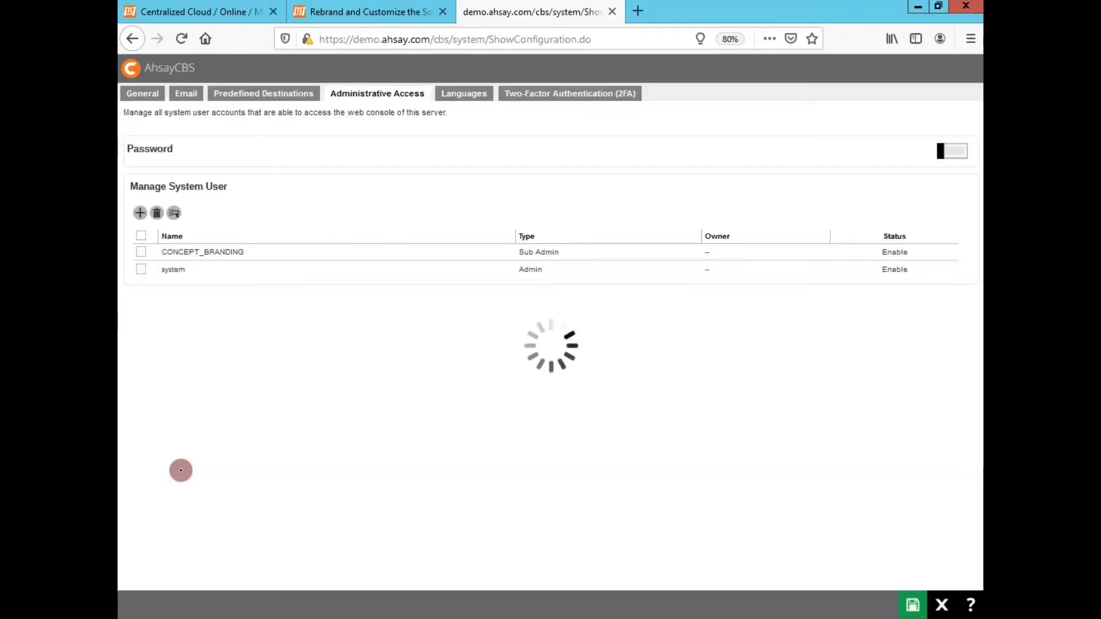
pyautogui.click(215, 256)
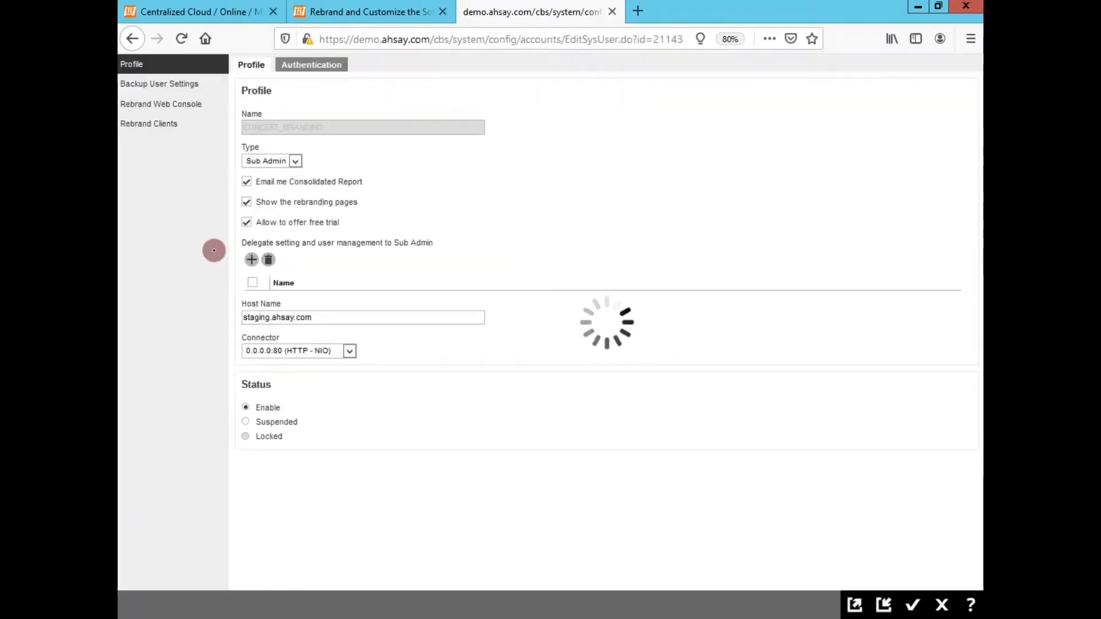
pyautogui.click(200, 104)
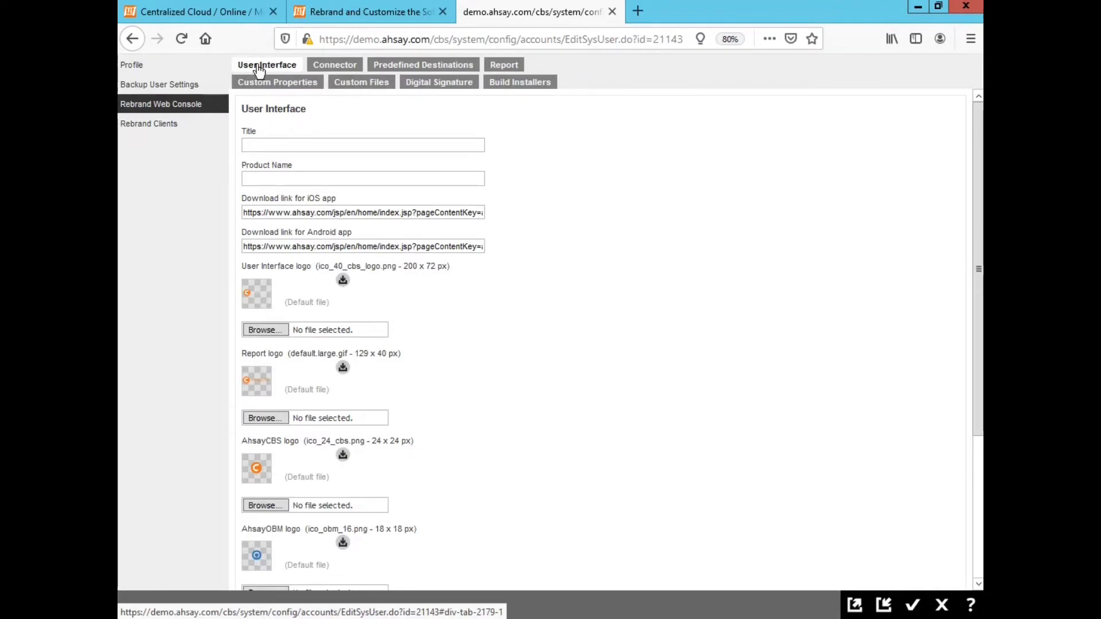
pyautogui.click(270, 124)
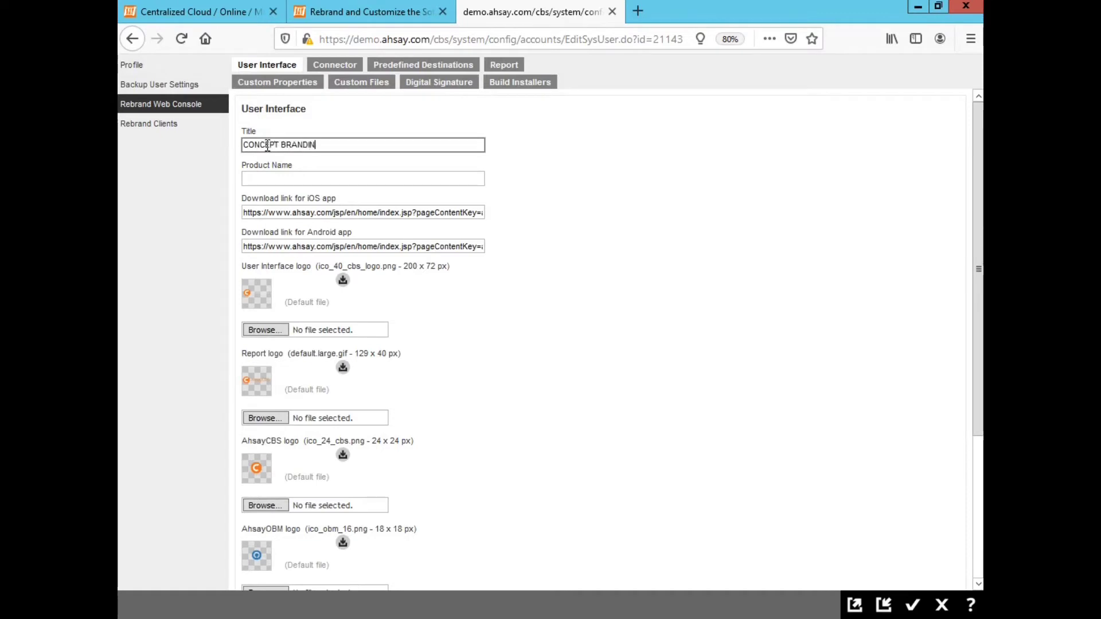
pyautogui.write('G')
pyautogui.press('Tab')
pyautogui.write('AAA World')
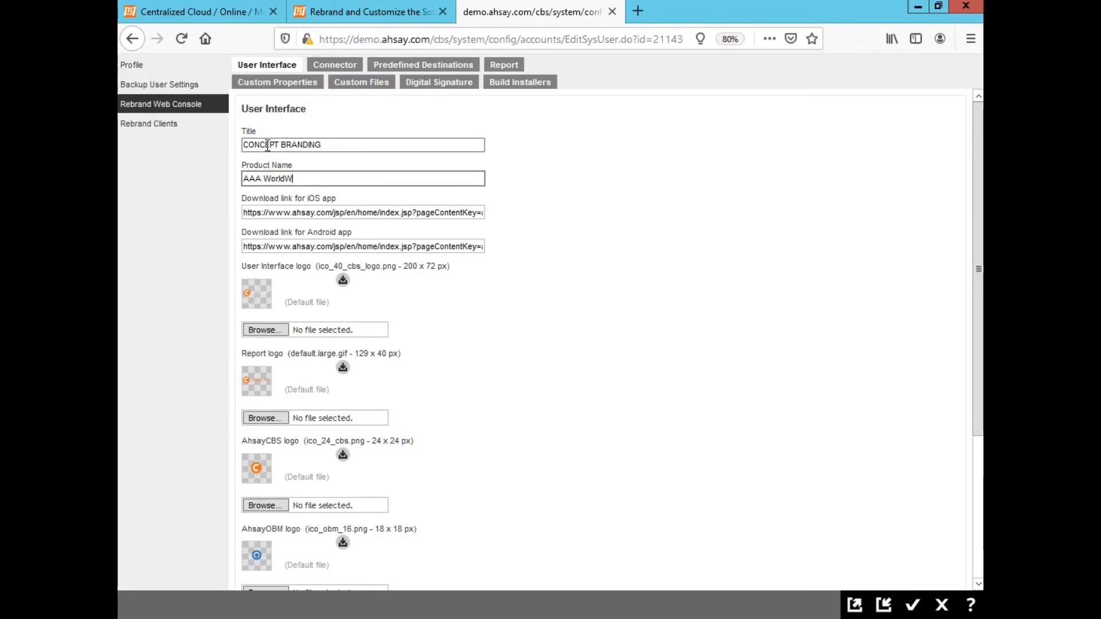
pyautogui.write('wide CBS')
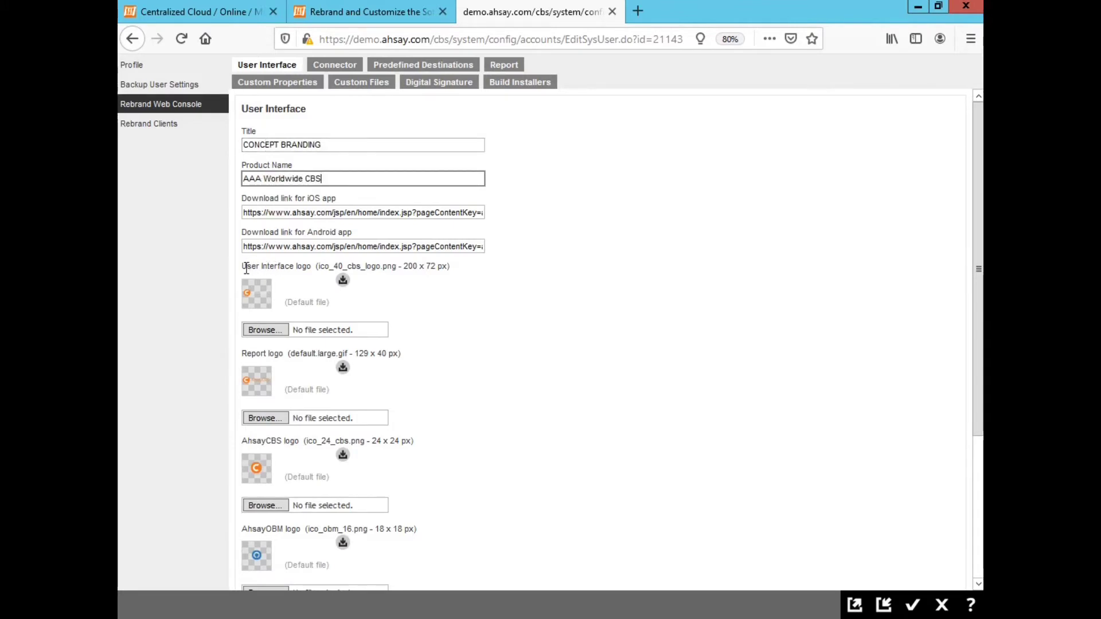
# Step: Upload ico_40_cbs_logo(custom).png as the User Interface logo
pyautogui.moveTo(247, 268); pyautogui.dragTo(319, 268)
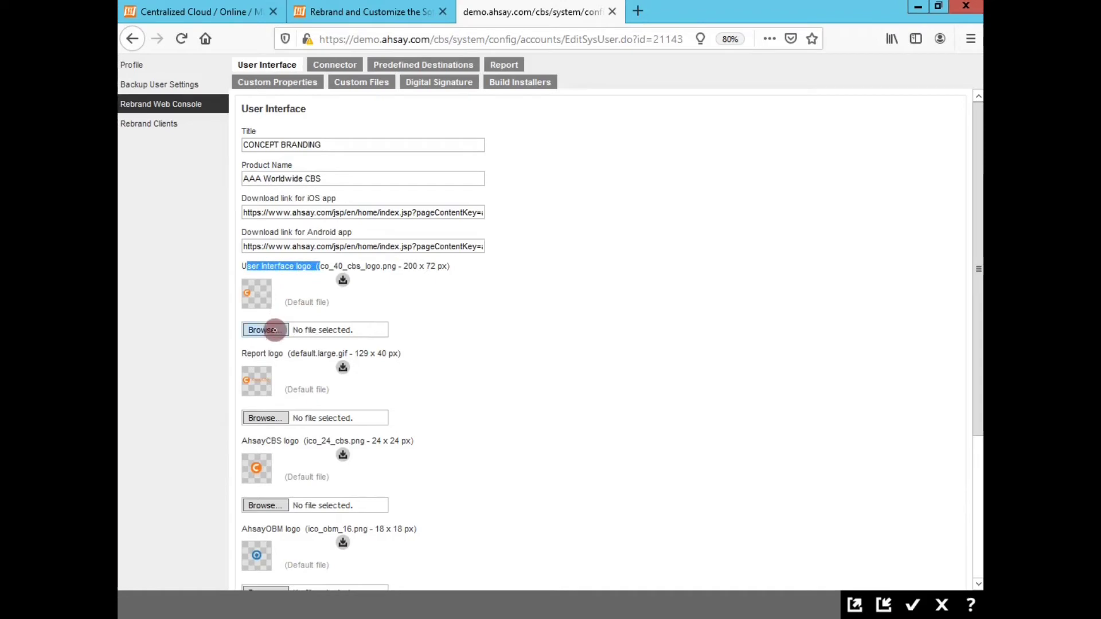
pyautogui.click(275, 330)
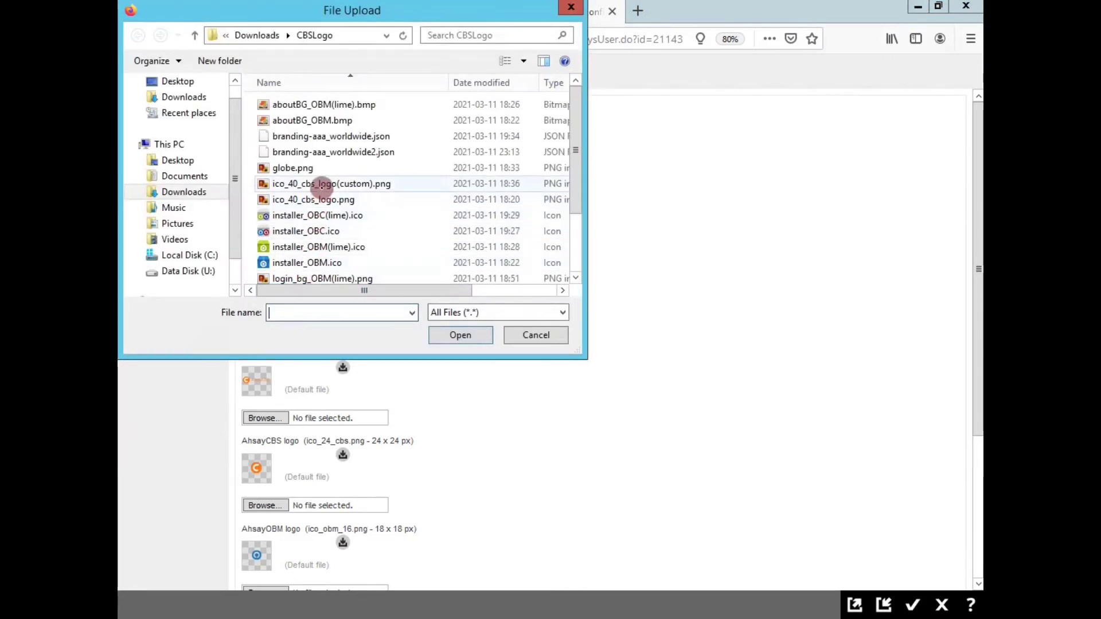
pyautogui.doubleClick(317, 184)
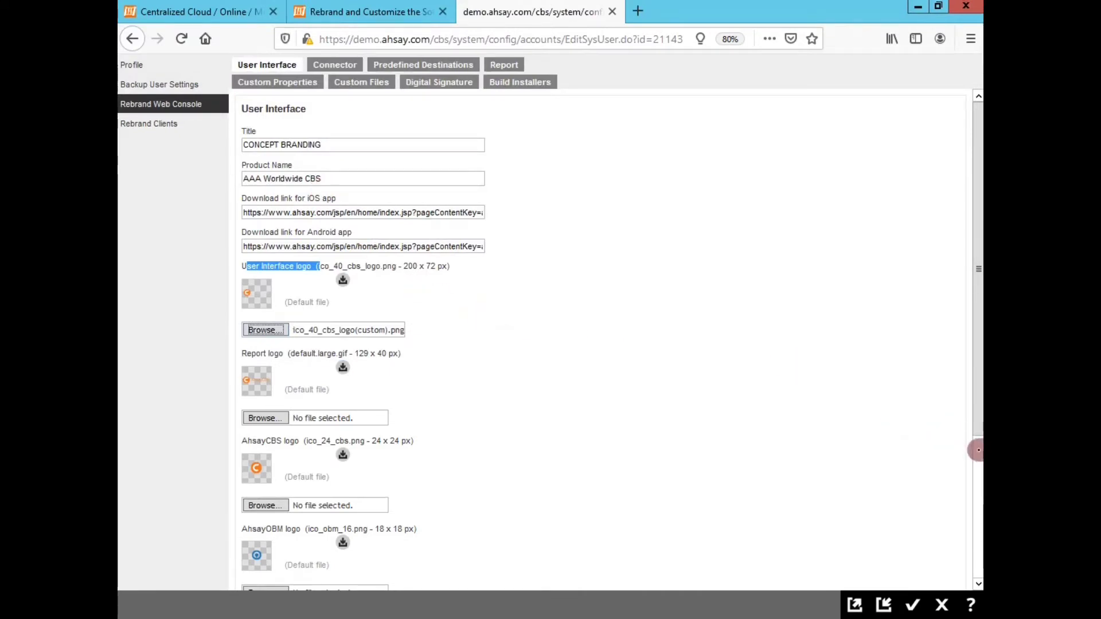
pyautogui.scroll(-3, 974, 450)
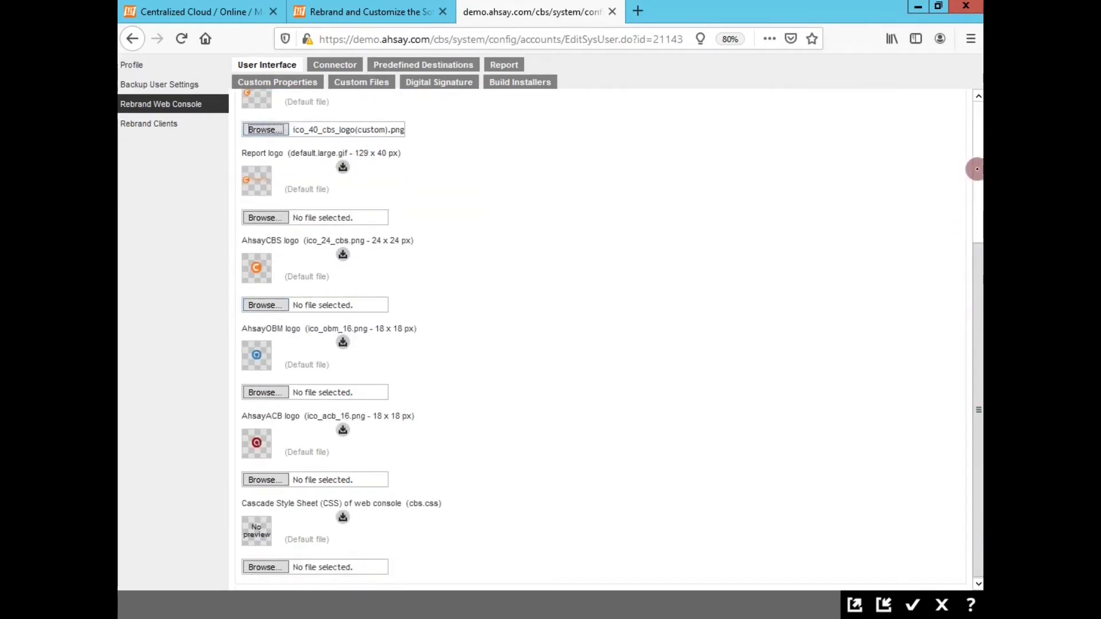
pyautogui.scroll(3, 974, 169)
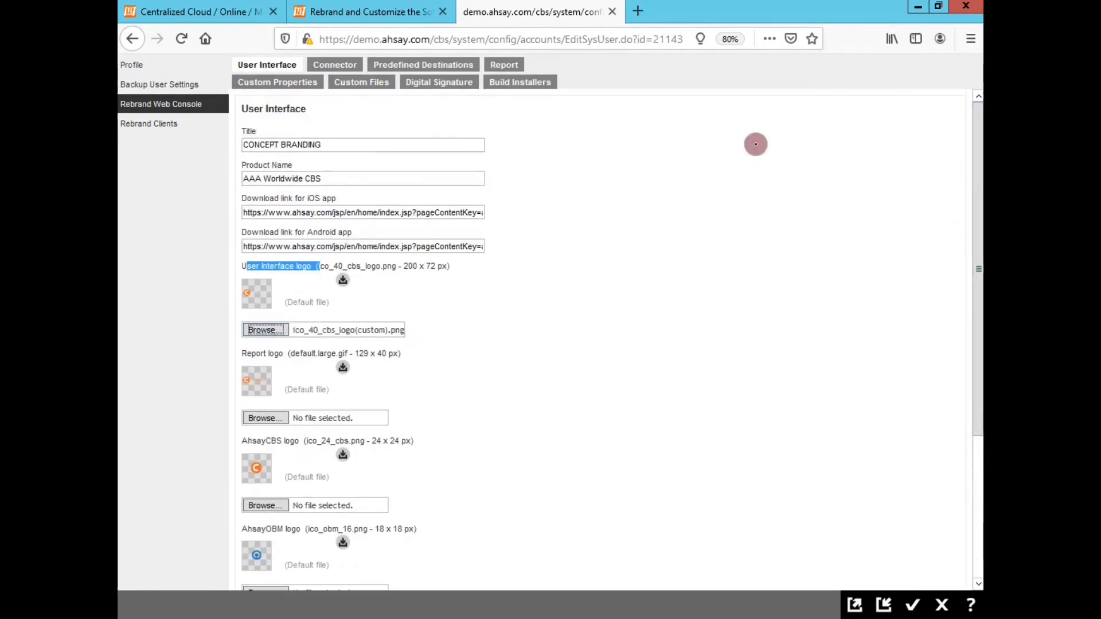
# Step: Look through Connector, Predefined Destinations, Report, Custom Properties, Custom Files, Digital Signature, Build Installers, then open Rebrand Clients
pyautogui.click(352, 69)
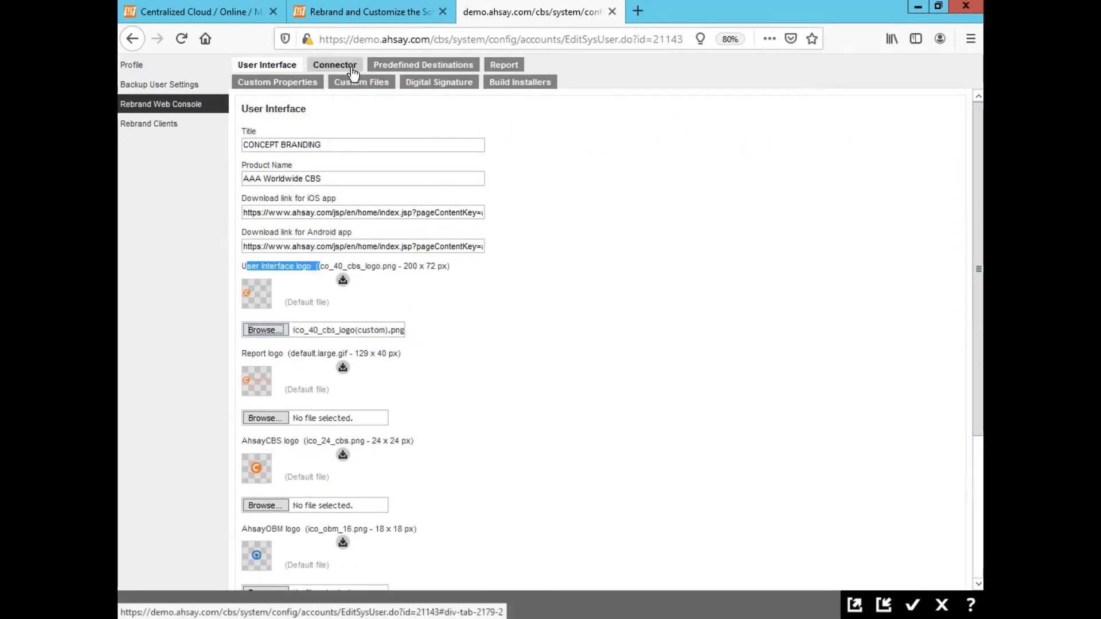
pyautogui.click(403, 67)
pyautogui.click(500, 68)
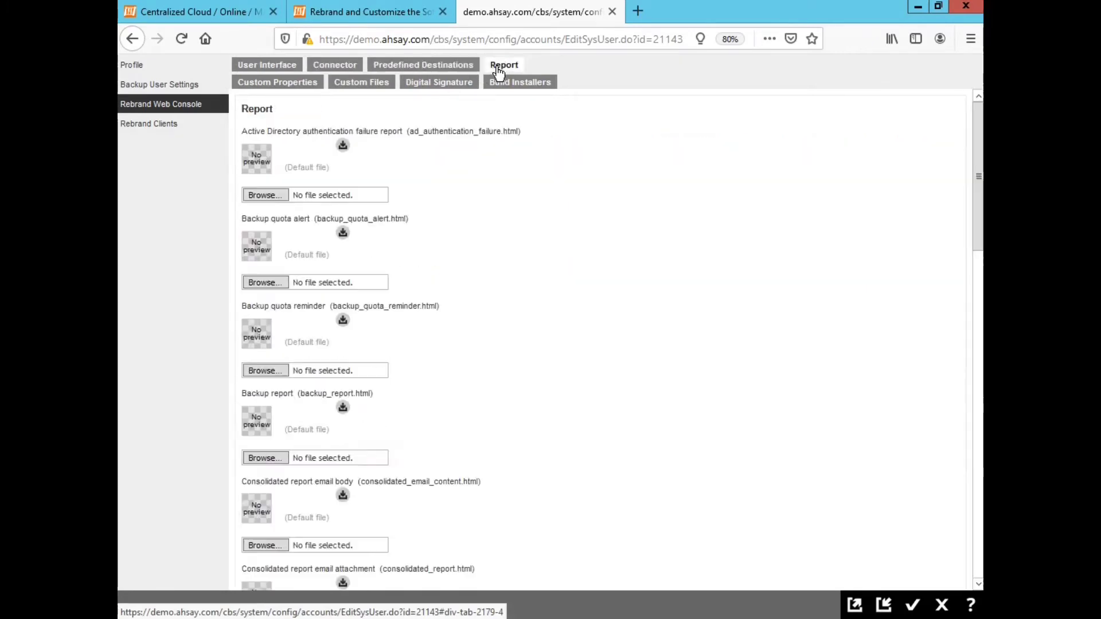
pyautogui.click(298, 85)
pyautogui.click(347, 85)
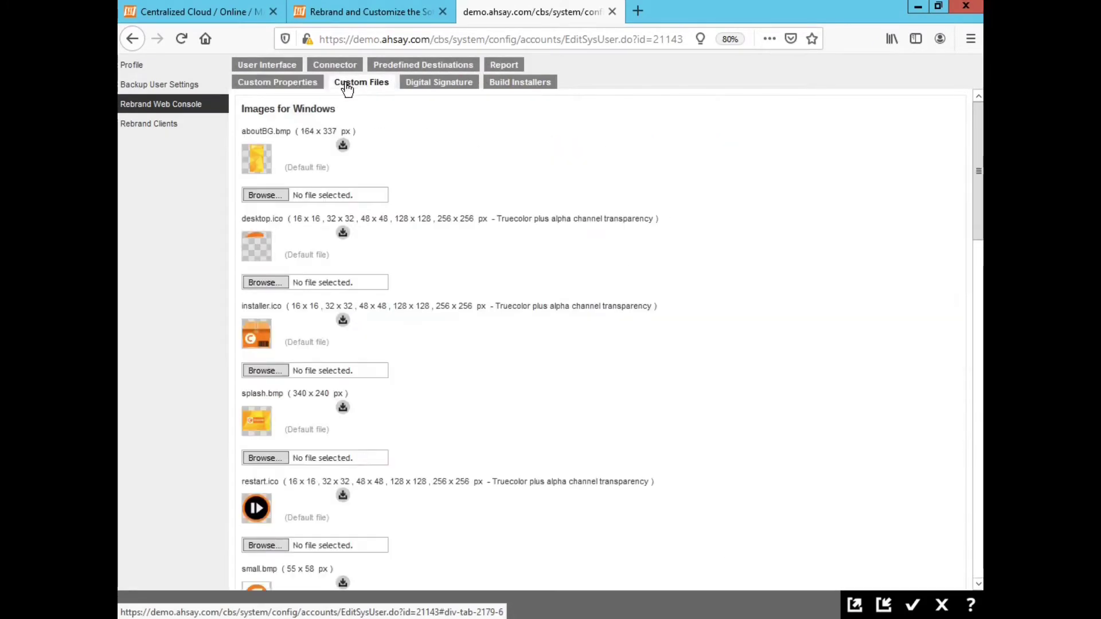
pyautogui.click(428, 85)
pyautogui.click(499, 83)
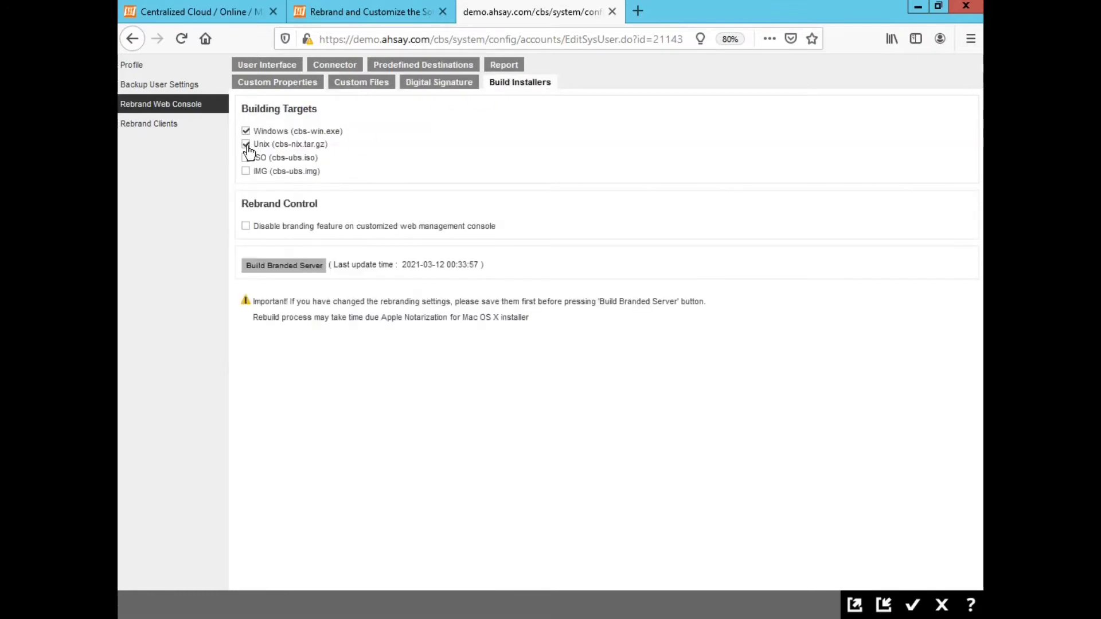
pyautogui.click(281, 73)
# Step: Change %COMPANY_NAME_FULL% to AAA Worldwide Corporation in every language
pyautogui.click(168, 126)
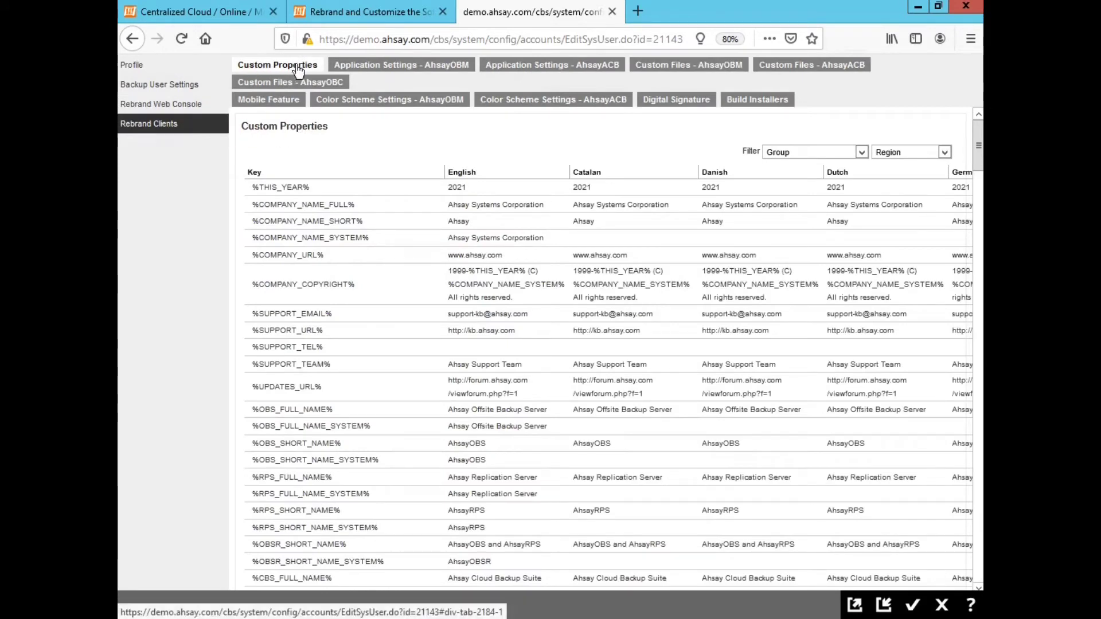
pyautogui.click(348, 211)
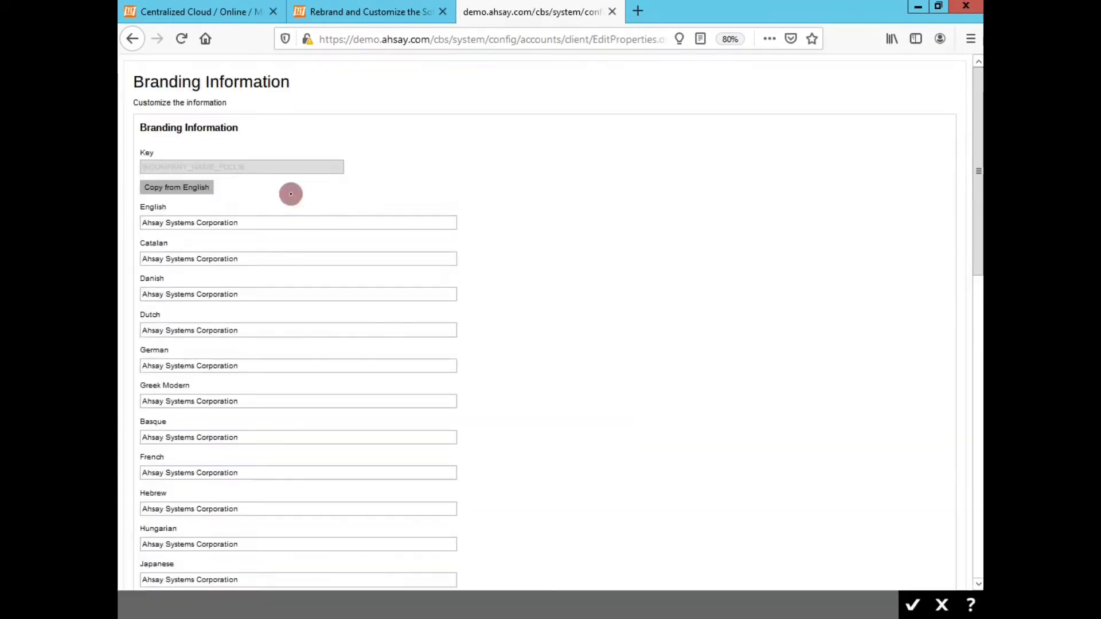
pyautogui.click(197, 222)
pyautogui.hotkey('shift', 'Home')
pyautogui.write('AA')
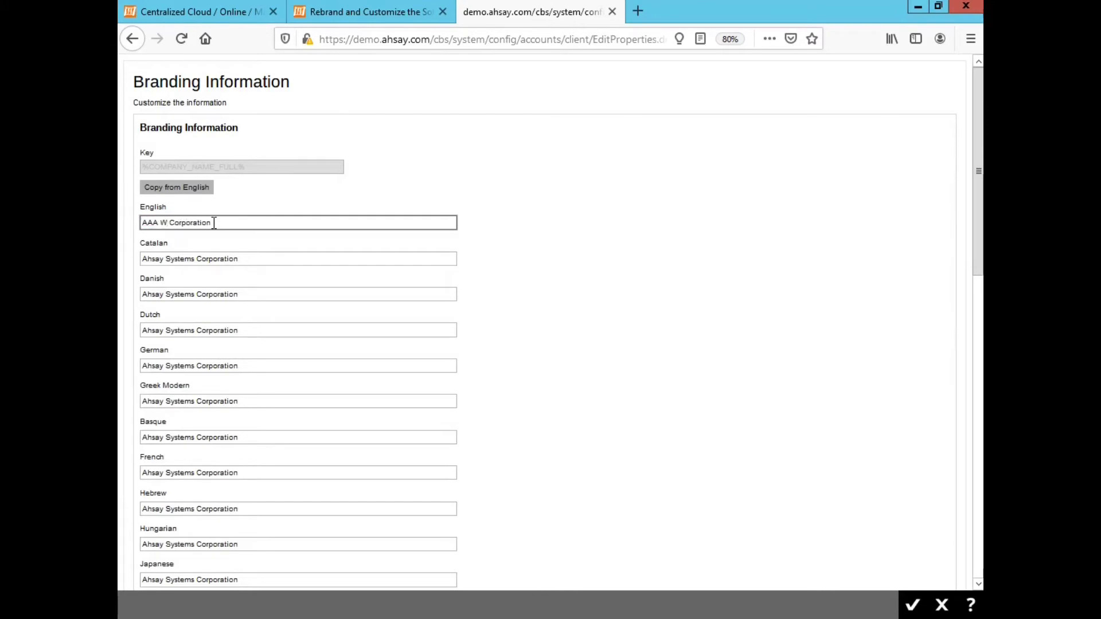
pyautogui.rightClick(195, 222)
pyautogui.click(222, 268)
pyautogui.click(201, 189)
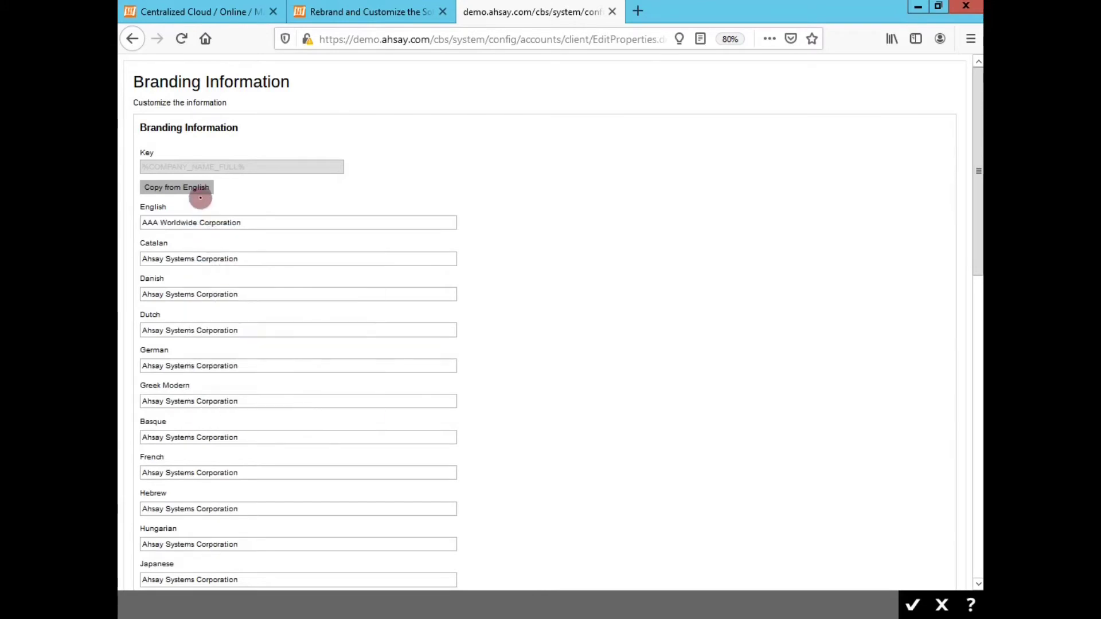
pyautogui.click(912, 605)
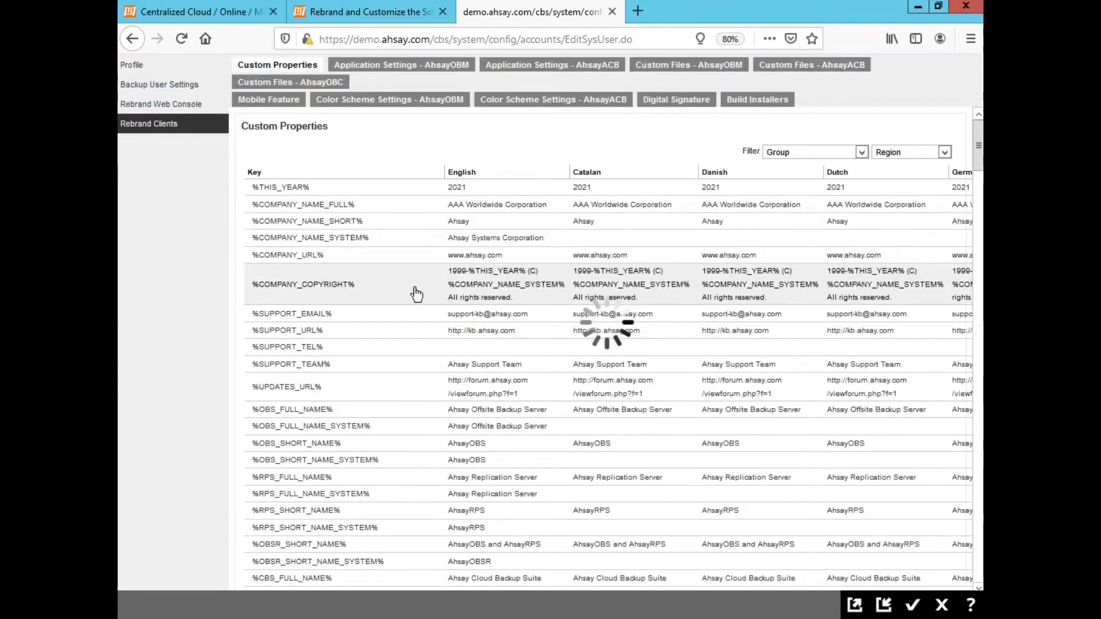
# Step: Set %COMPANY_NAME_SHORT% to AAAWW across all languages
pyautogui.click(368, 213)
pyautogui.click(204, 222)
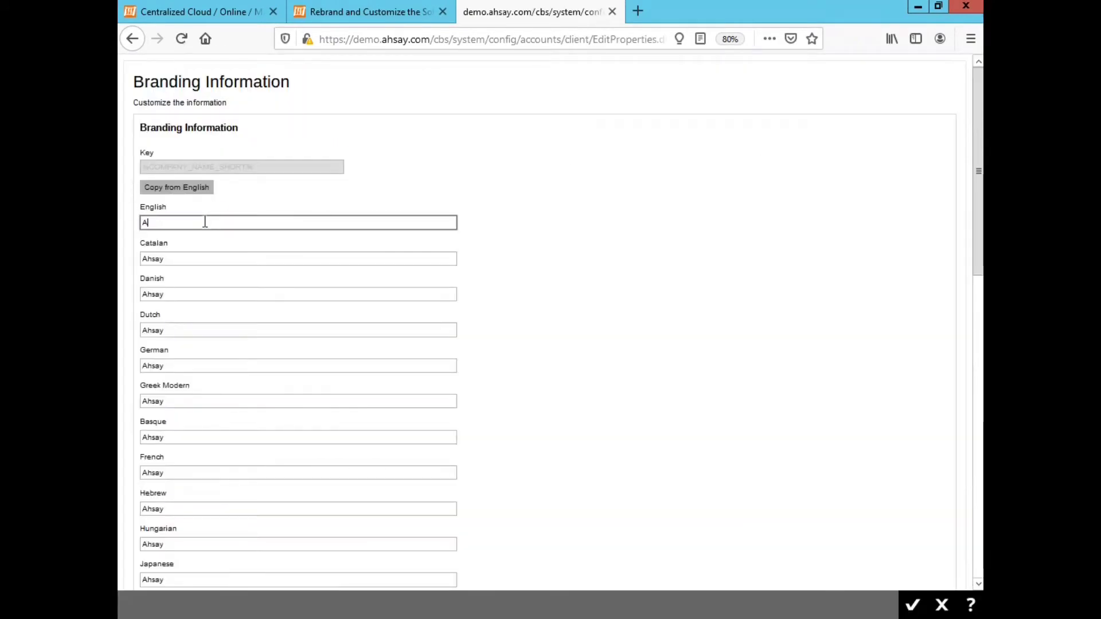
pyautogui.click(199, 194)
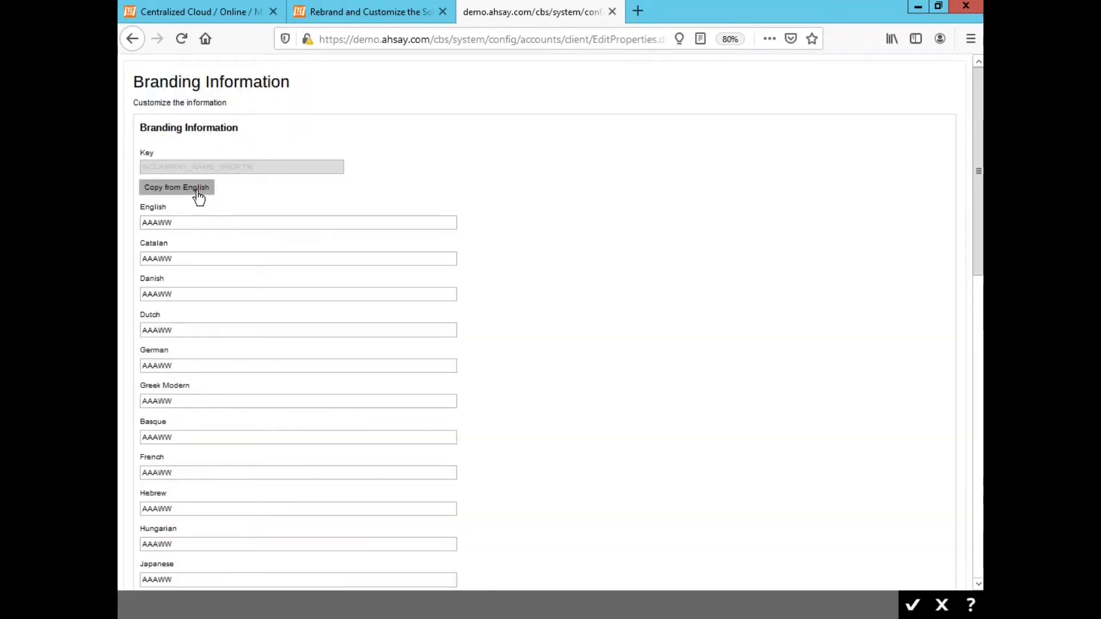
pyautogui.click(912, 605)
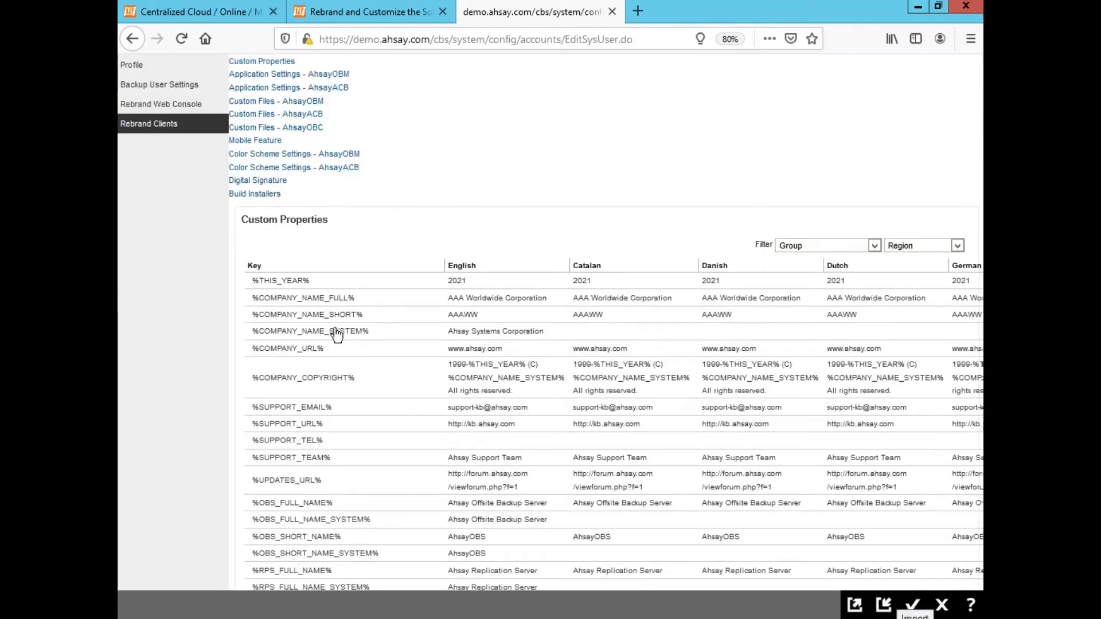
# Step: Set %COMPANY_NAME_SYSTEM% to AAA Worldwide Corporation
pyautogui.click(337, 335)
pyautogui.click(195, 203)
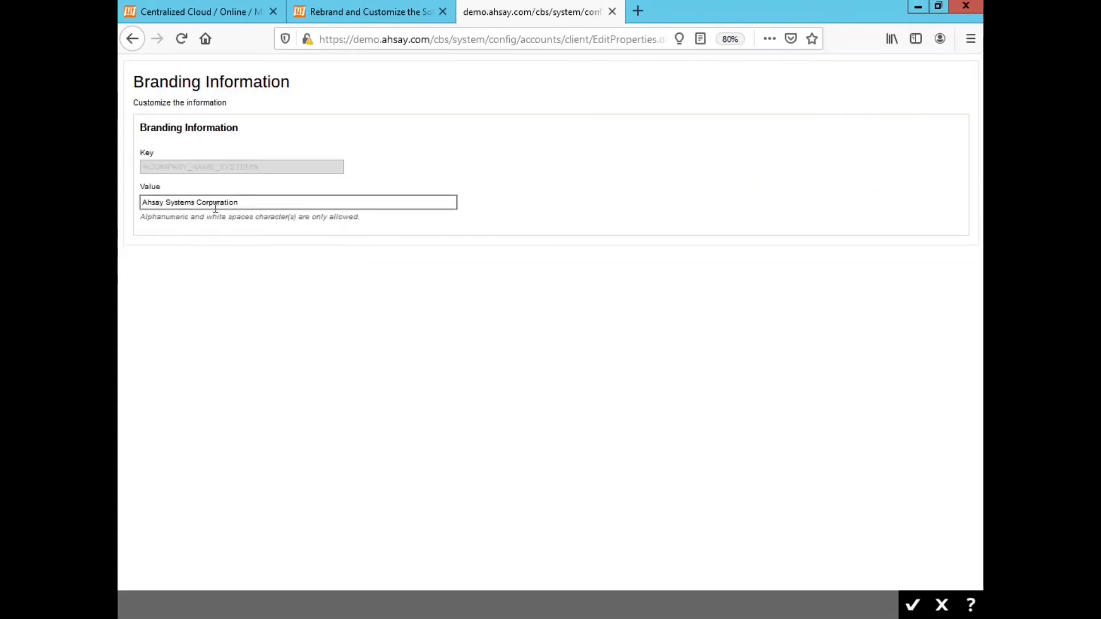
pyautogui.hotkey('shift', 'Home')
pyautogui.write('AAA Worldwide')
pyautogui.click(912, 605)
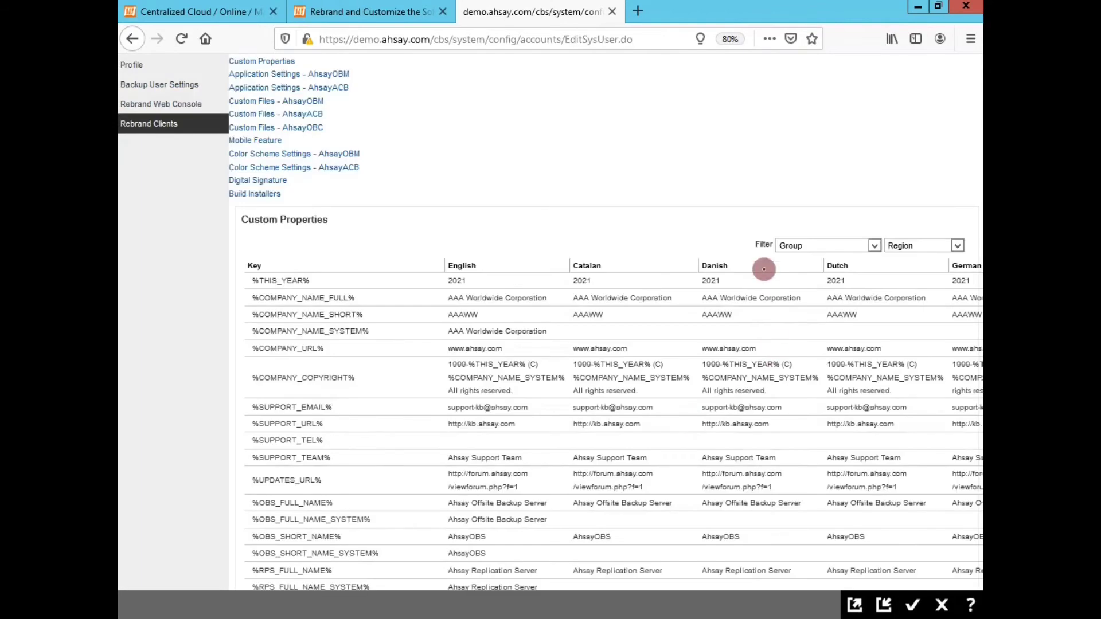
# Step: Rebrand %OBM_SHORT_NAME% and copy the English value to all languages
pyautogui.moveTo(978, 143); pyautogui.dragTo(973, 228)
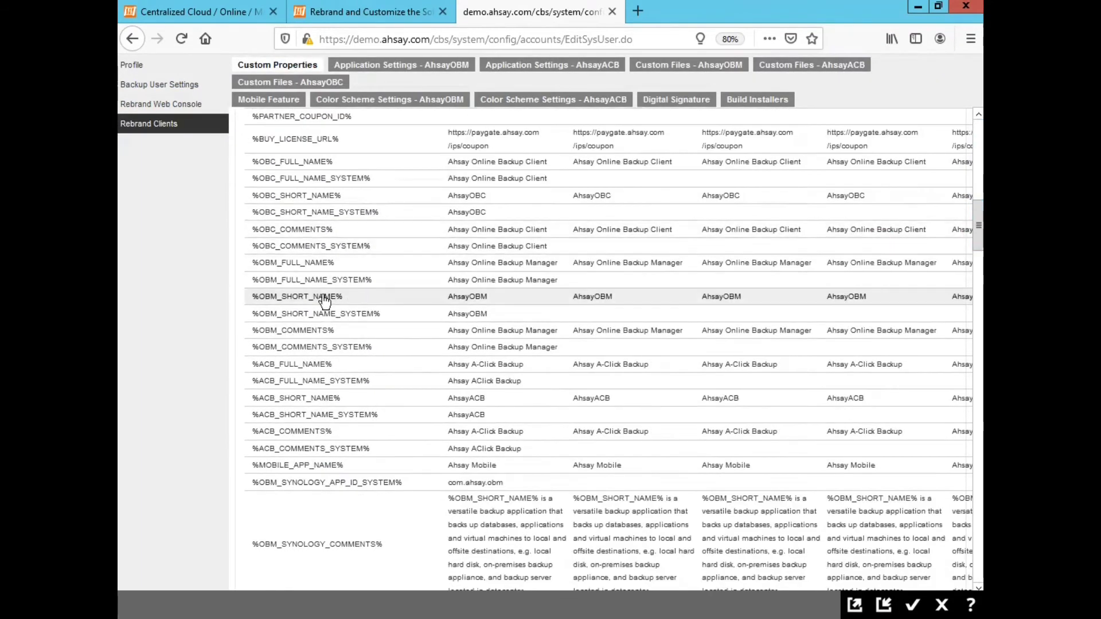
pyautogui.click(269, 300)
pyautogui.moveTo(164, 223); pyautogui.dragTo(193, 231)
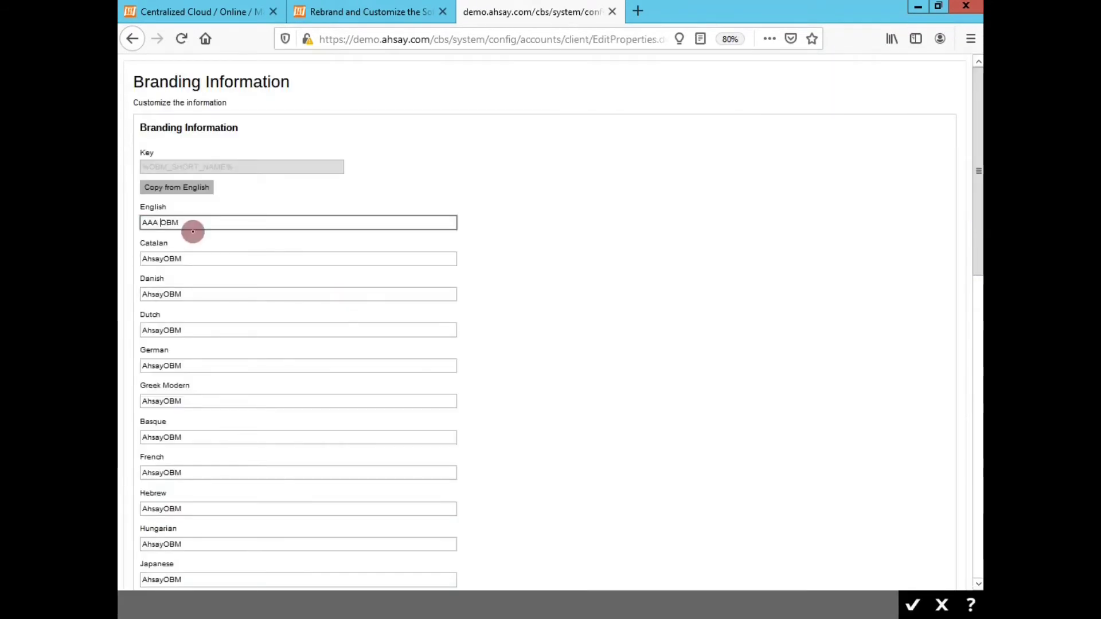
pyautogui.click(201, 188)
pyautogui.click(912, 605)
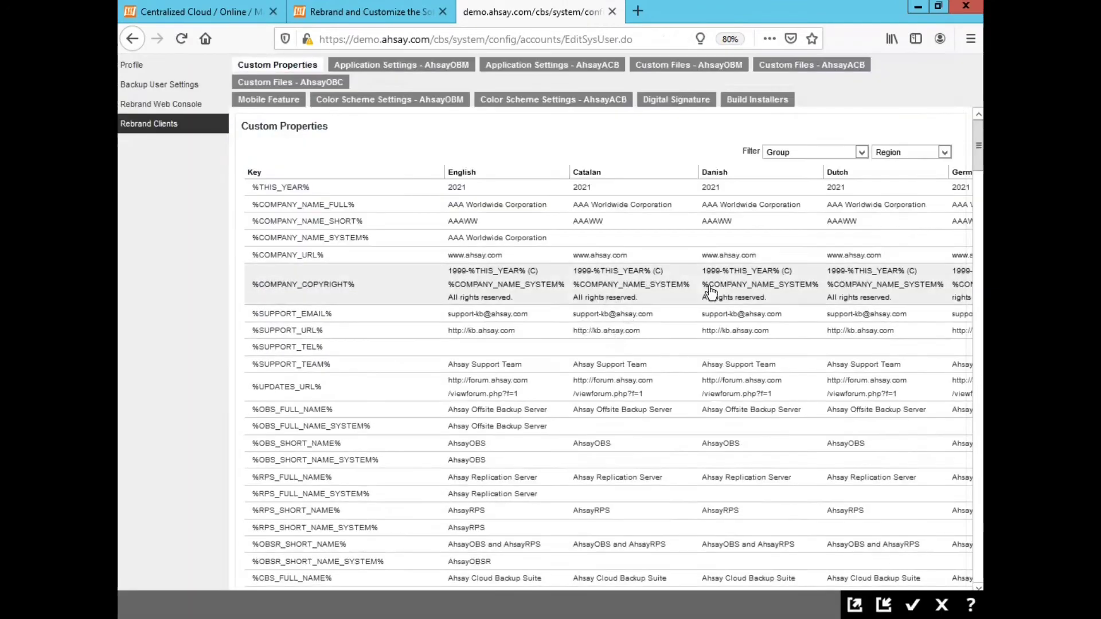
# Step: Set the AhsayOBM backup server to staging.ahsay.com
pyautogui.click(402, 64)
pyautogui.doubleClick(255, 162)
pyautogui.write('staging.ahsay.com')
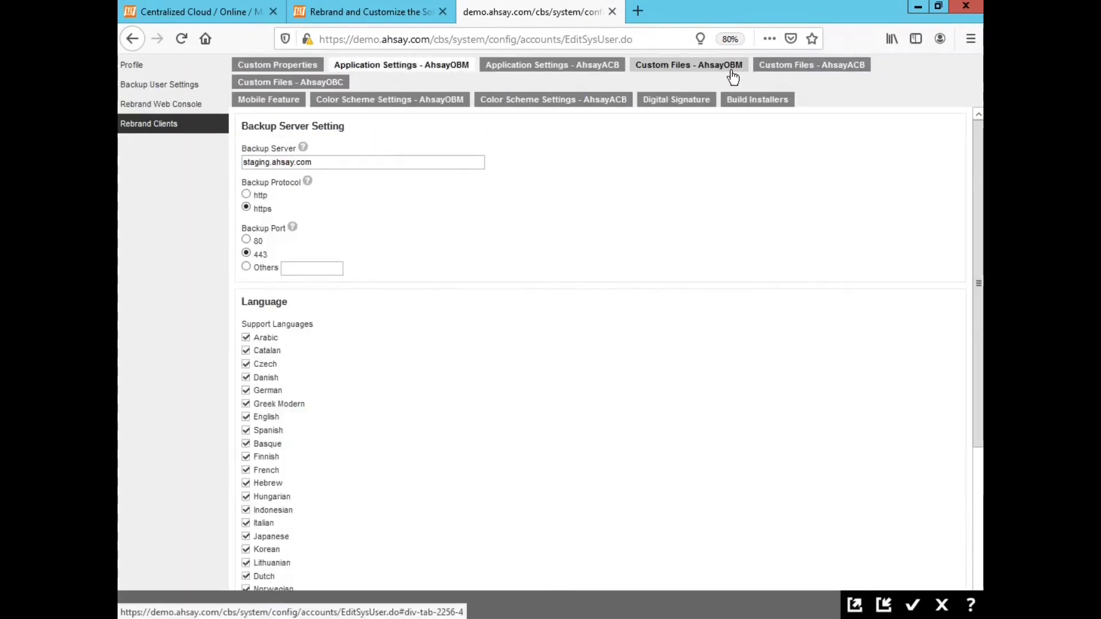
pyautogui.hotkey('ctrl', 'z')
# Step: Upload new lime images for the AhsayOBM login background and splash
pyautogui.click(689, 64)
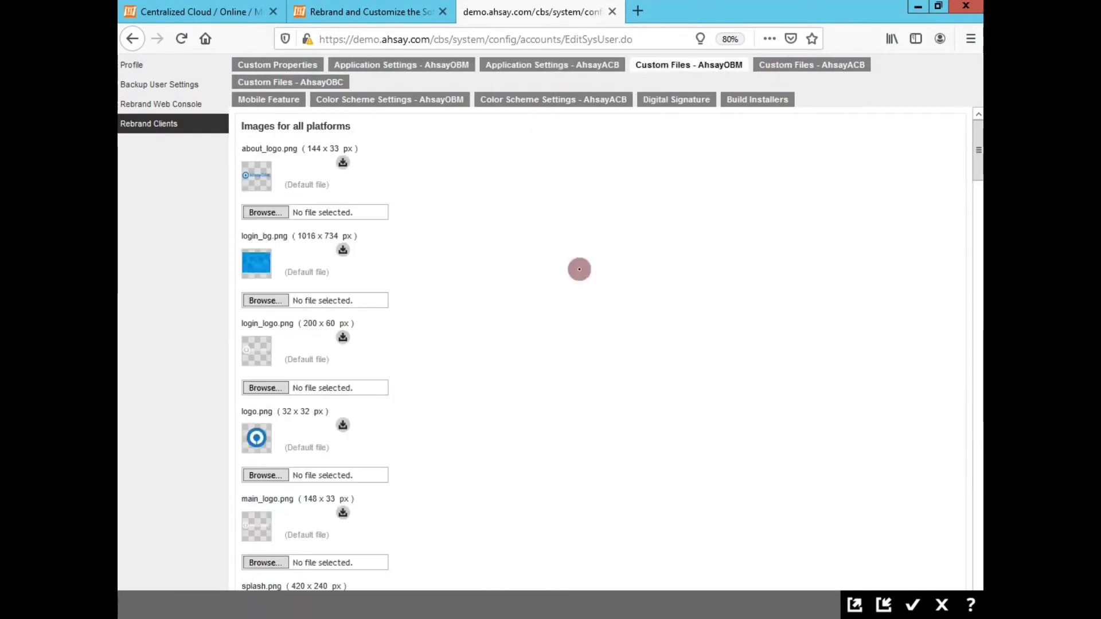
pyautogui.click(262, 297)
pyautogui.doubleClick(355, 278)
pyautogui.scroll(-5, 274, 157)
pyautogui.click(274, 158)
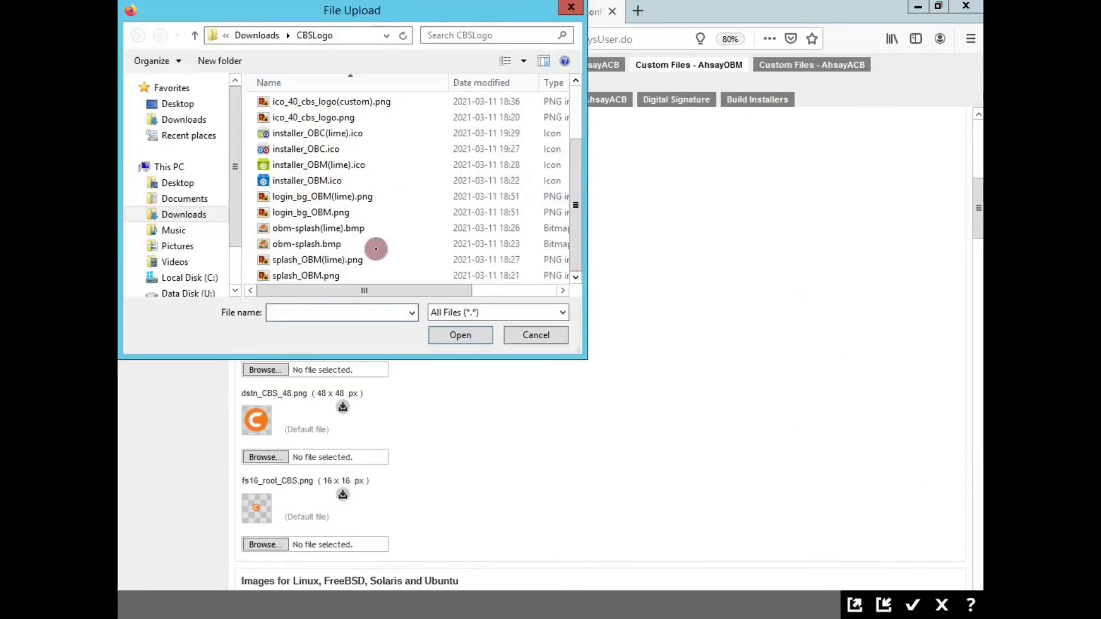
pyautogui.doubleClick(369, 256)
# Step: Upload aboutBG_OBM(lime).bmp and installer_OBM(lime).ico as the OBM about background and installer icon
pyautogui.click(976, 532)
pyautogui.scroll(-5, 573, 344)
pyautogui.click(263, 227)
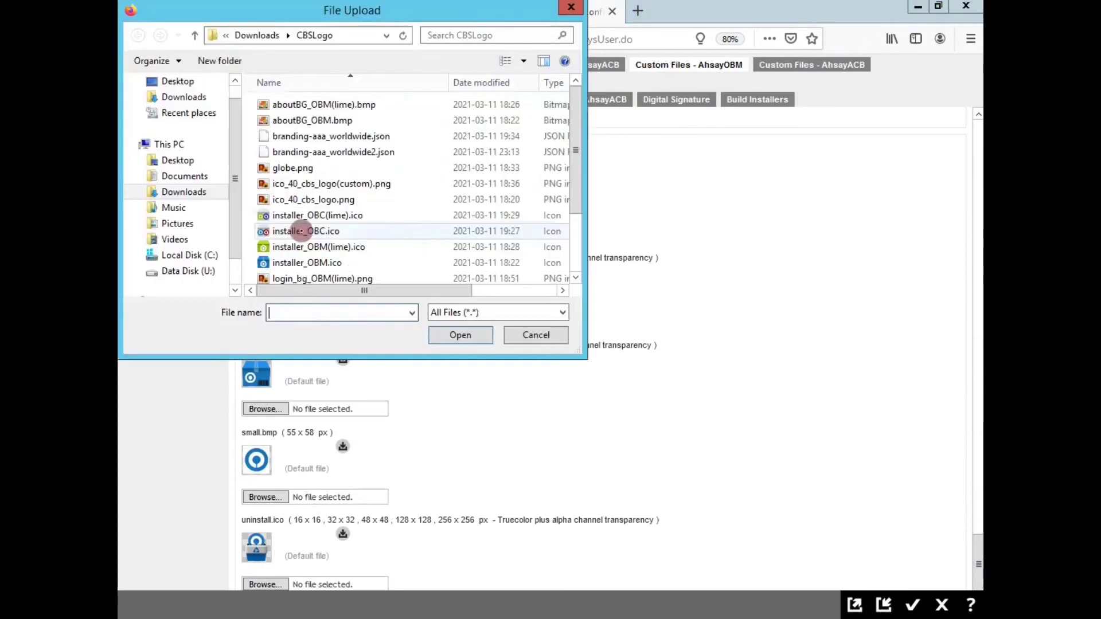
pyautogui.doubleClick(321, 105)
pyautogui.click(264, 408)
pyautogui.click(320, 246)
pyautogui.doubleClick(320, 246)
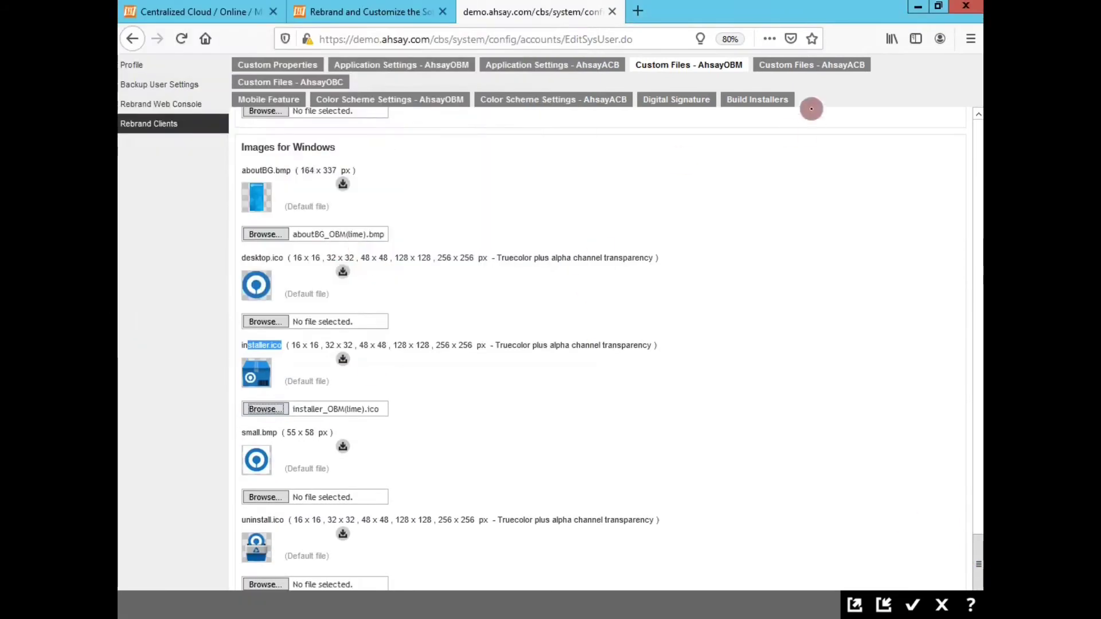
# Step: Attach the lime AhsayOBC installer icon and a new splash bitmap
pyautogui.click(813, 75)
pyautogui.click(264, 300)
pyautogui.doubleClick(319, 215)
pyautogui.click(267, 564)
pyautogui.doubleClick(422, 245)
# Step: Back in Custom Properties, set %ACB_SHORT_NAME% to AAAWW ACB and save
pyautogui.click(676, 100)
pyautogui.click(757, 100)
pyautogui.click(278, 65)
pyautogui.scroll(-10, 793, 359)
pyautogui.click(460, 177)
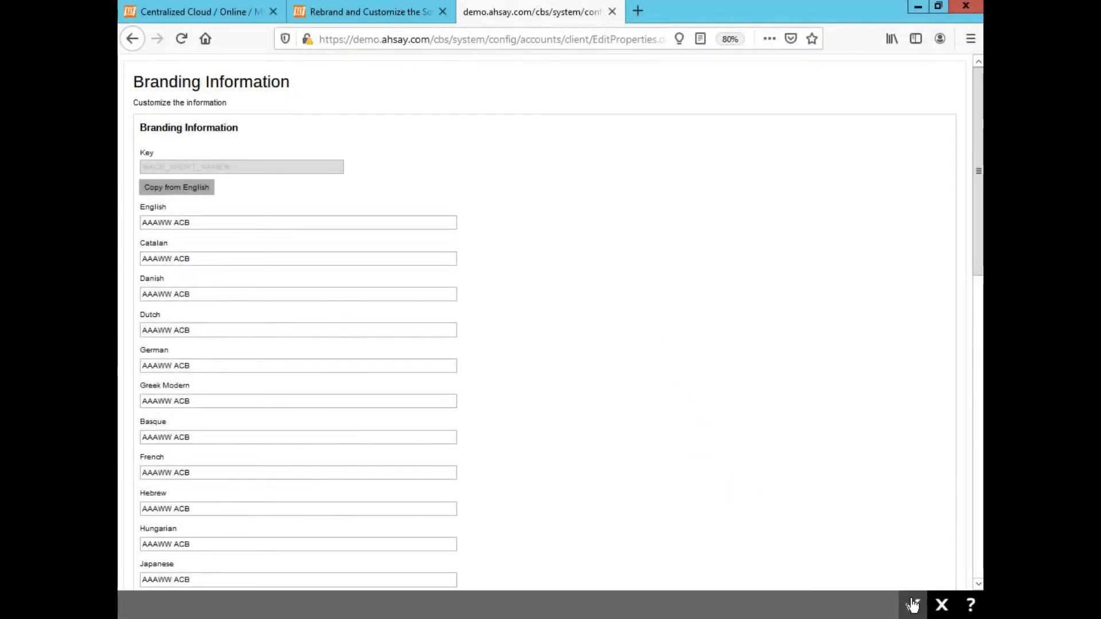
pyautogui.click(912, 605)
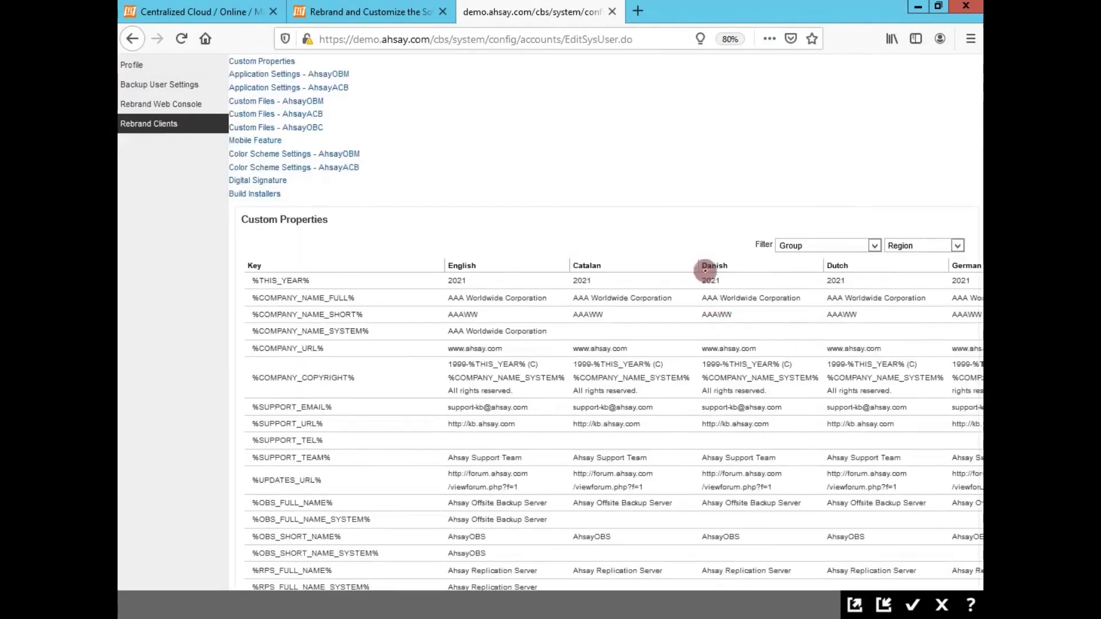
# Step: Heed the save-before-building warning and save the rebranding settings and system configuration
pyautogui.click(741, 109)
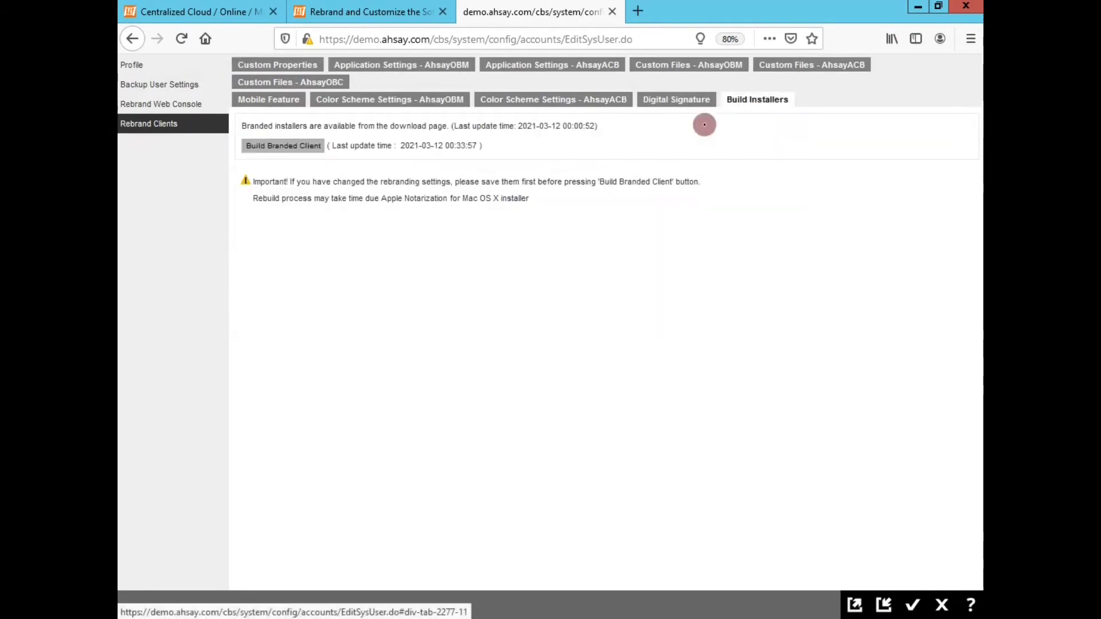
pyautogui.moveTo(254, 187); pyautogui.dragTo(453, 190)
pyautogui.click(636, 259)
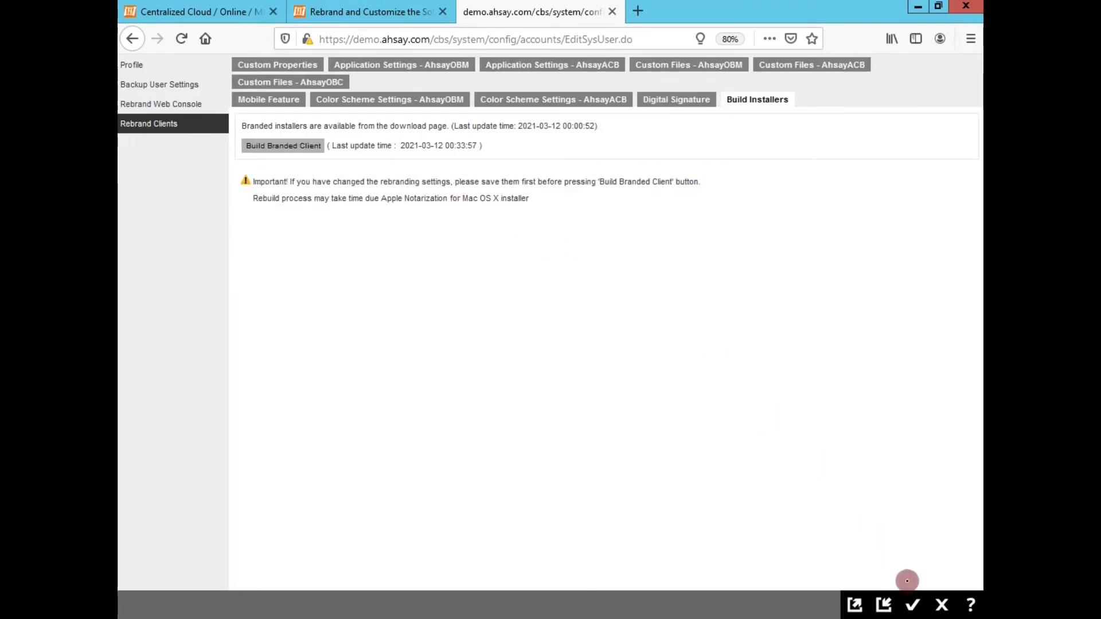
pyautogui.click(912, 606)
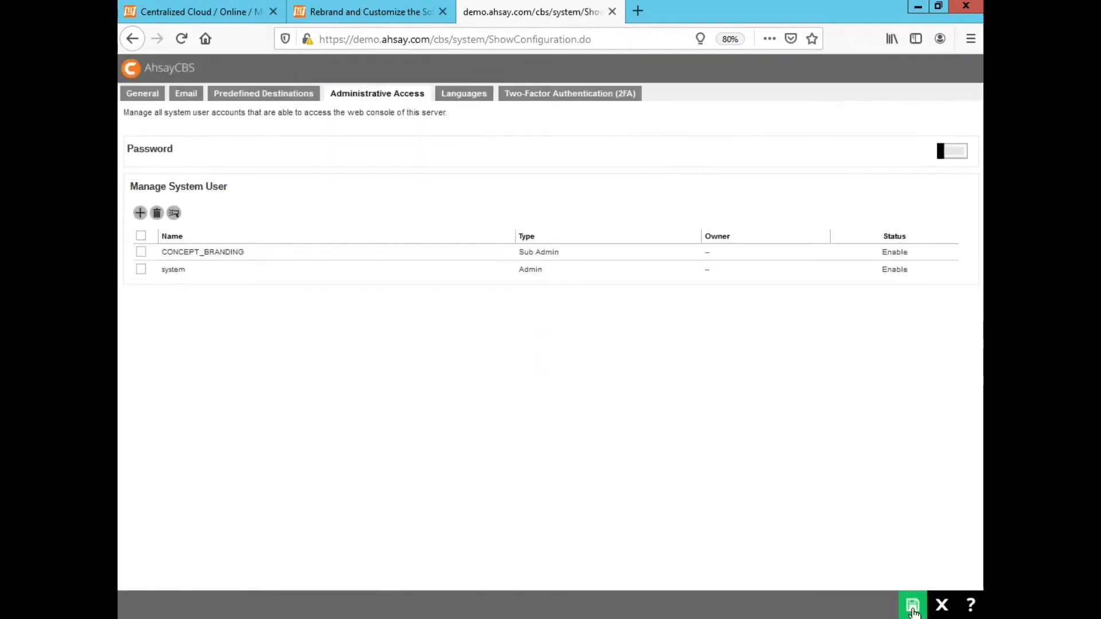
pyautogui.click(913, 606)
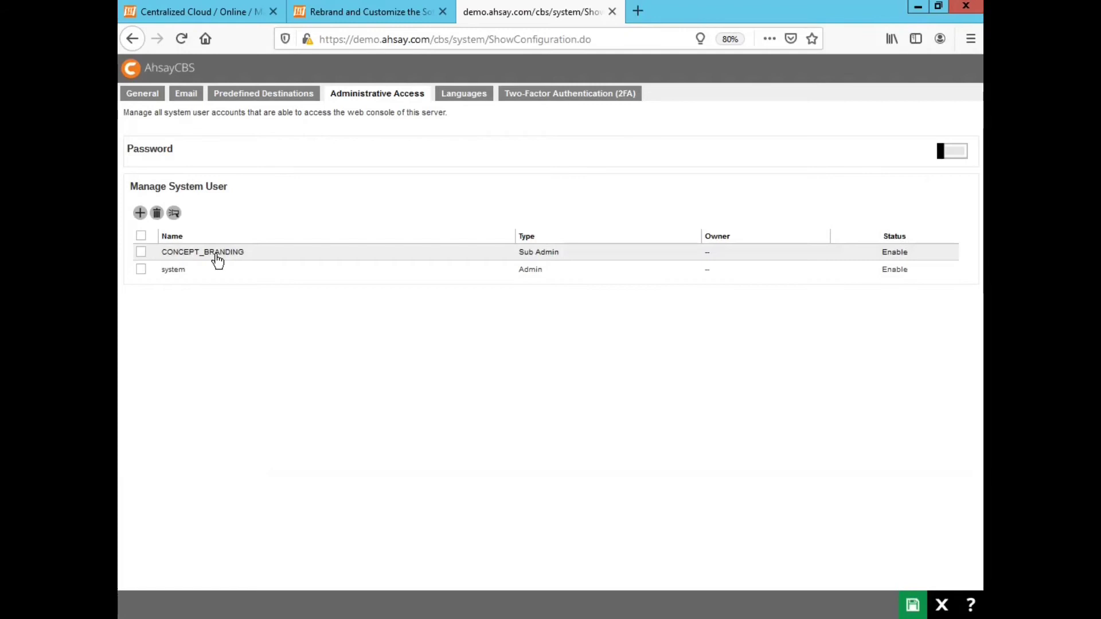
# Step: Reopen CONCEPT_BRANDING's Rebrand Clients settings and start Build Branded Client
pyautogui.click(217, 257)
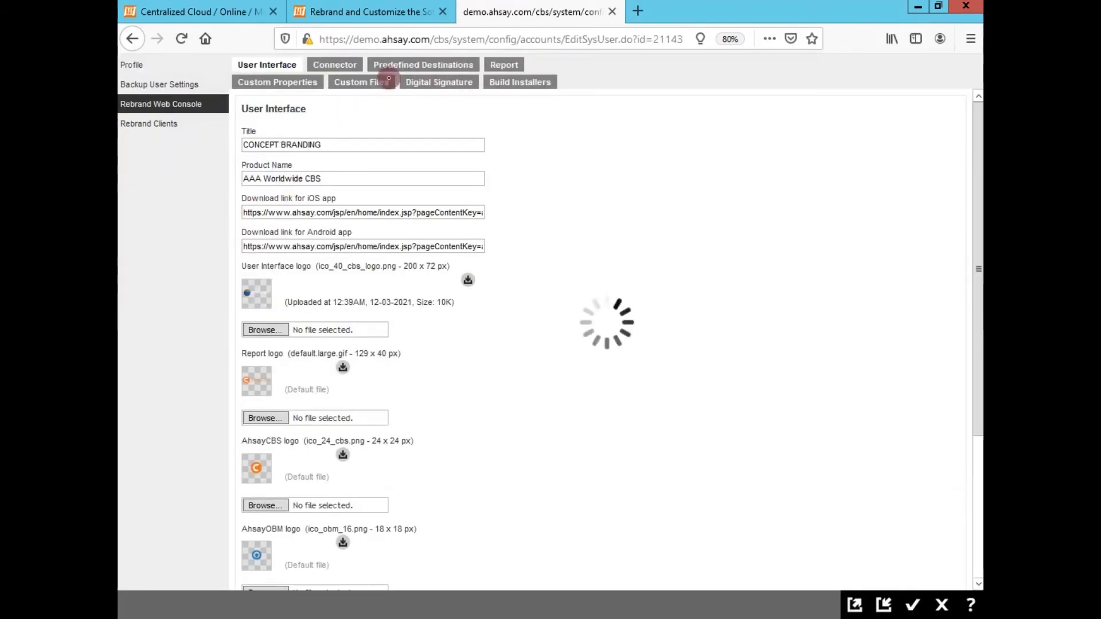
pyautogui.click(363, 78)
pyautogui.click(281, 68)
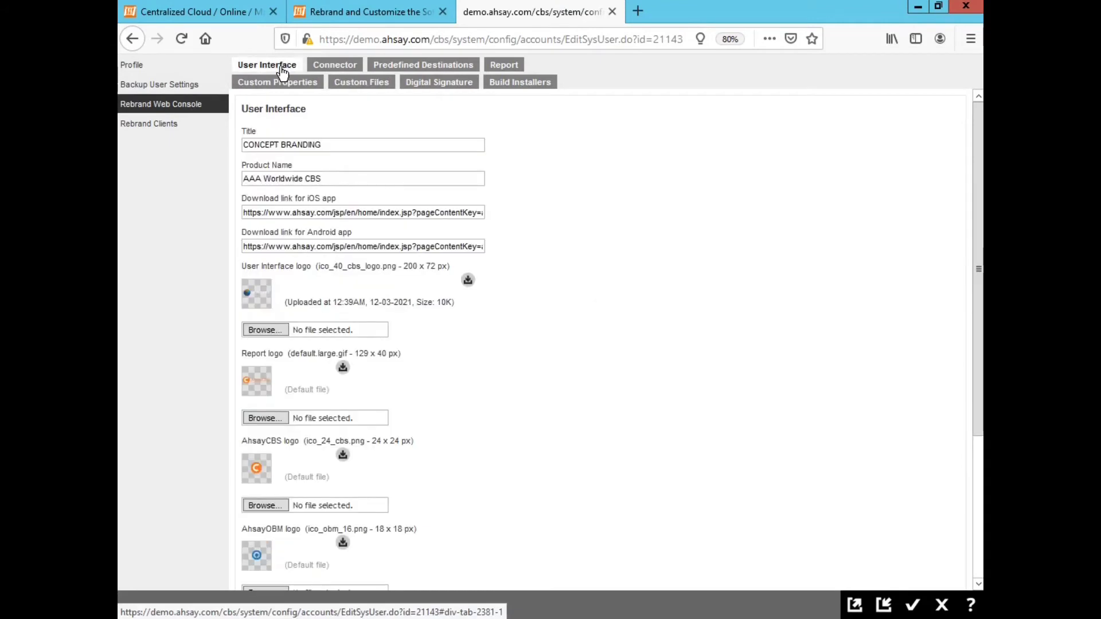
pyautogui.click(179, 126)
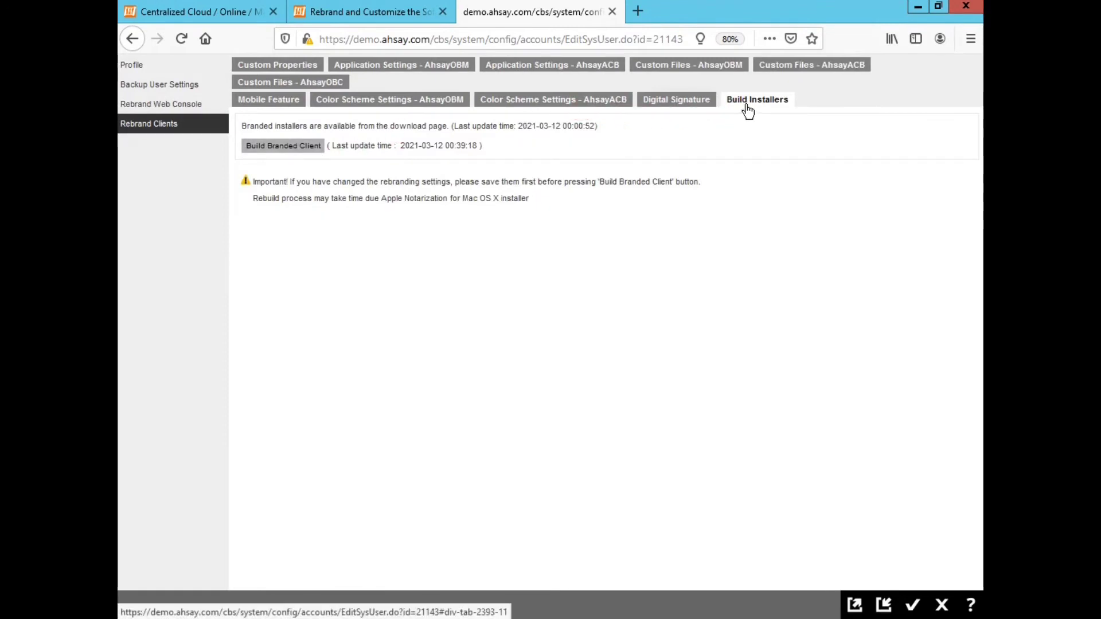
pyautogui.click(296, 148)
# Step: Build the branded installers until they are available from the download page, then close the settings
pyautogui.click(294, 146)
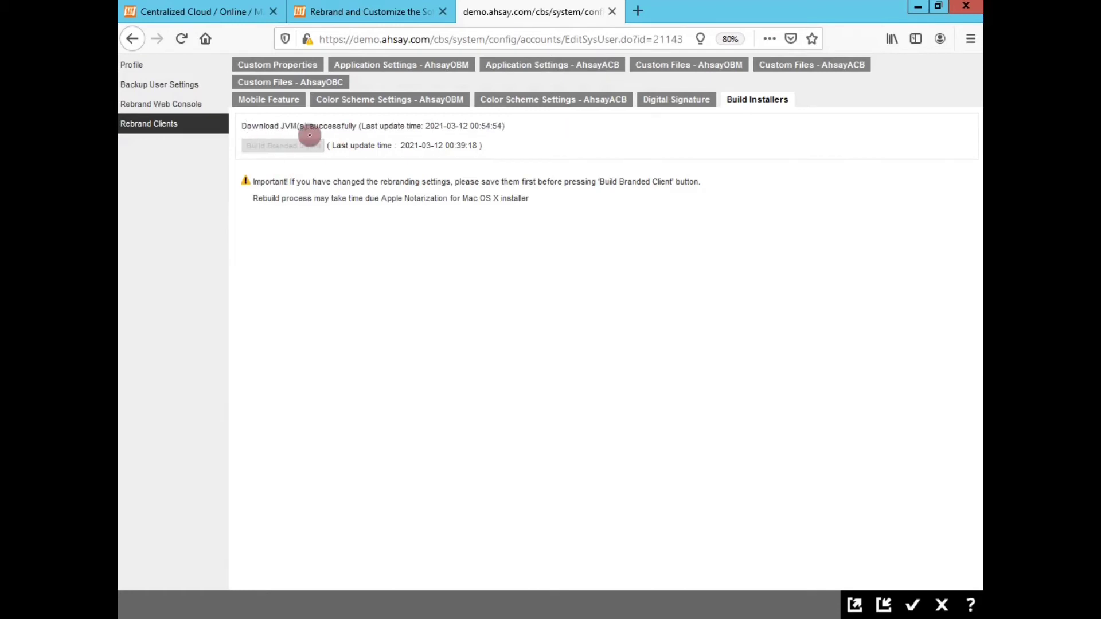
pyautogui.tripleClick(373, 128)
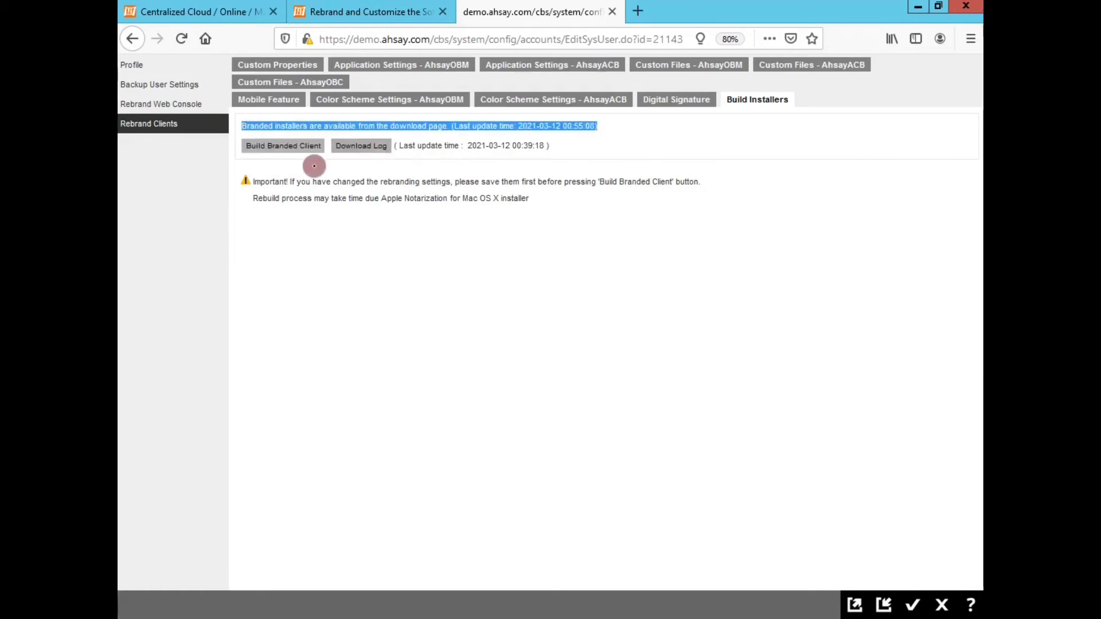
pyautogui.click(346, 167)
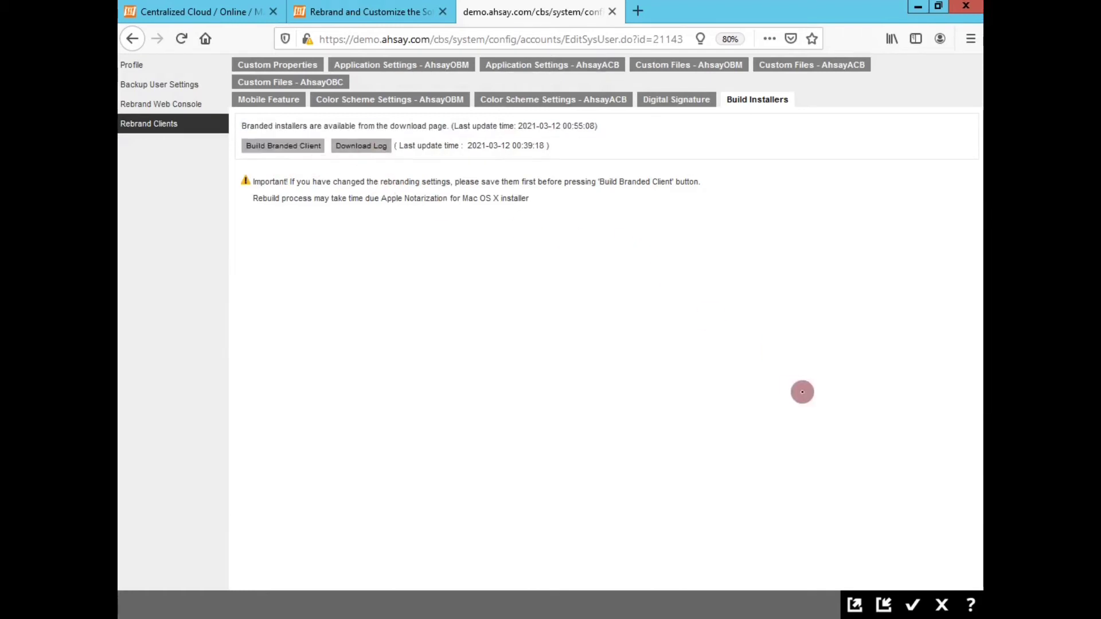
pyautogui.click(938, 605)
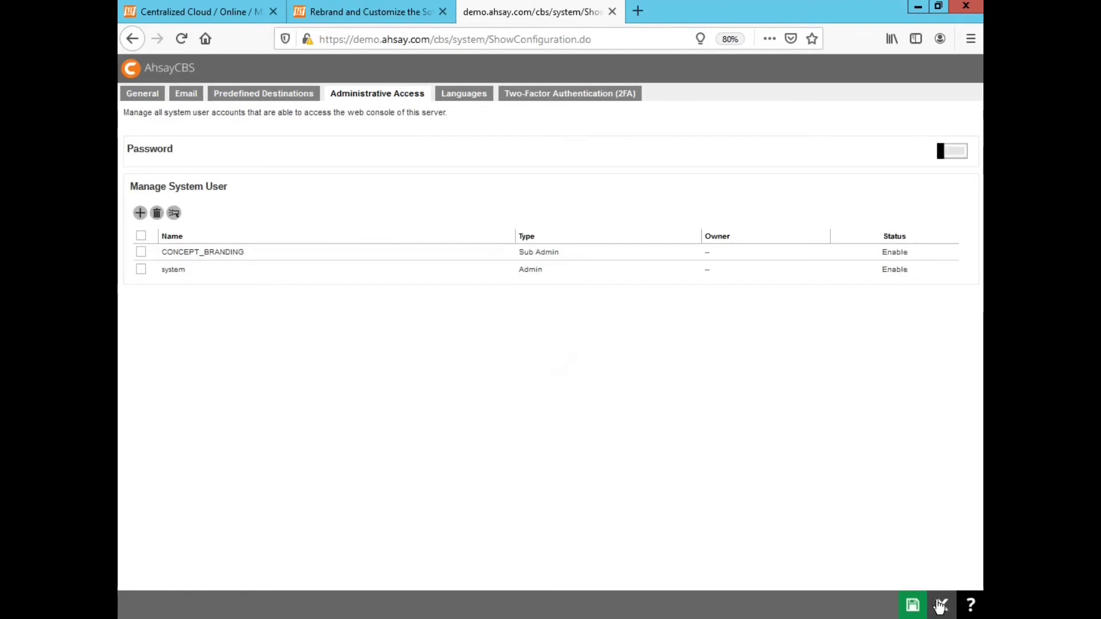
# Step: Close the system configuration page and load staging.ahsay.com in a new tab
pyautogui.click(939, 605)
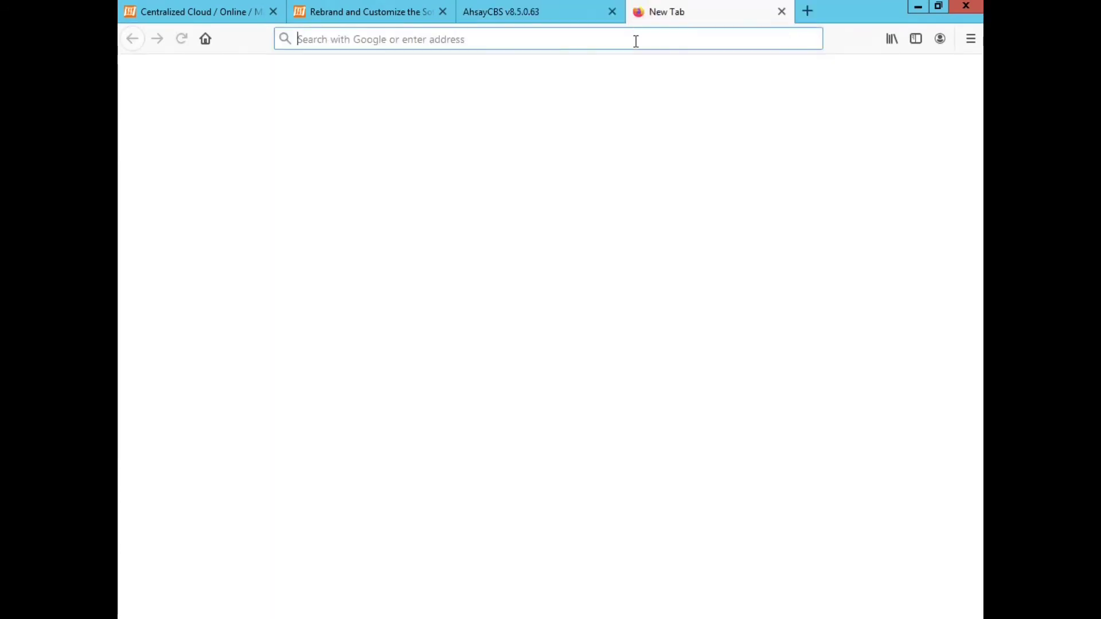
pyautogui.write('staging.ahsay.com/cbs/Logon.do')
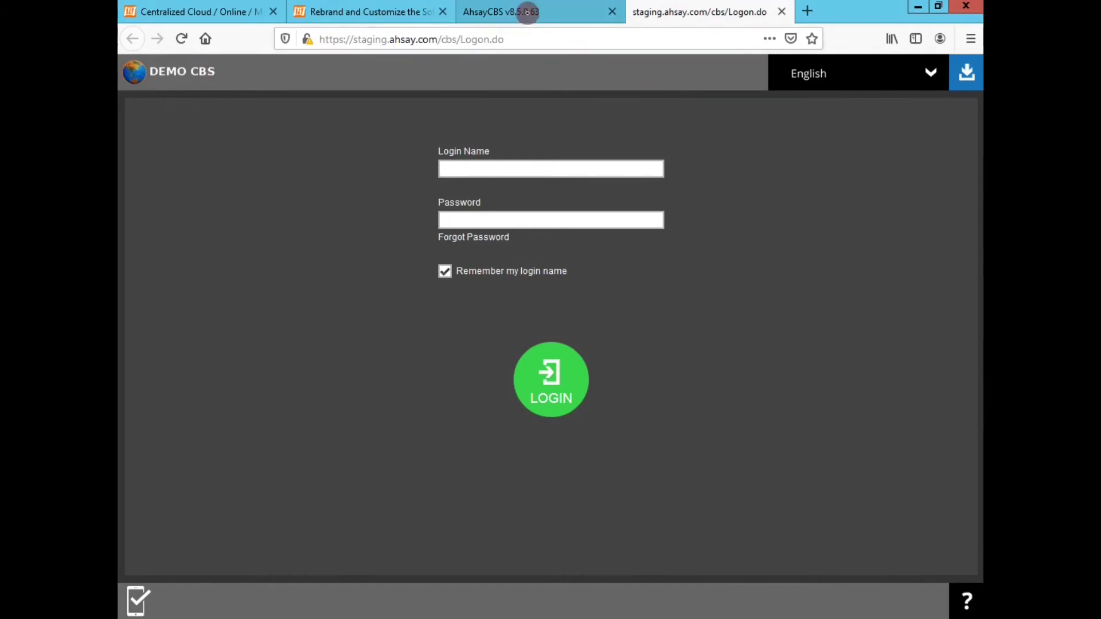
pyautogui.click(379, 40)
pyautogui.click(357, 40)
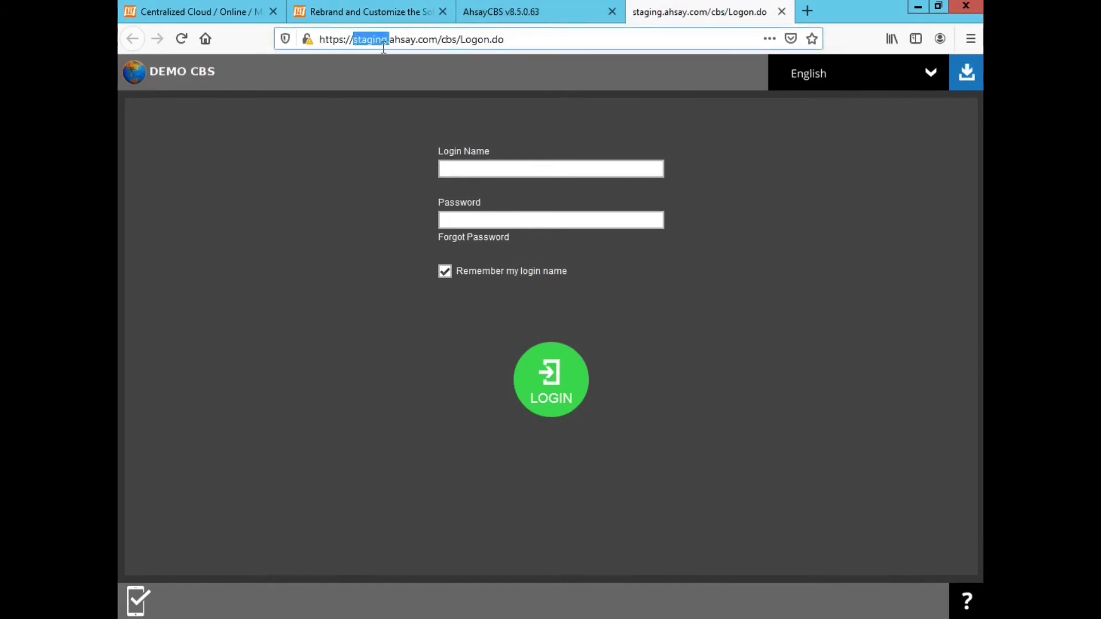
pyautogui.hotkey('ctrl', 'shift', 'Right')
pyautogui.hotkey('ctrl', 'shift', 'Right')
pyautogui.hotkey('ctrl', 'shift', 'Right')
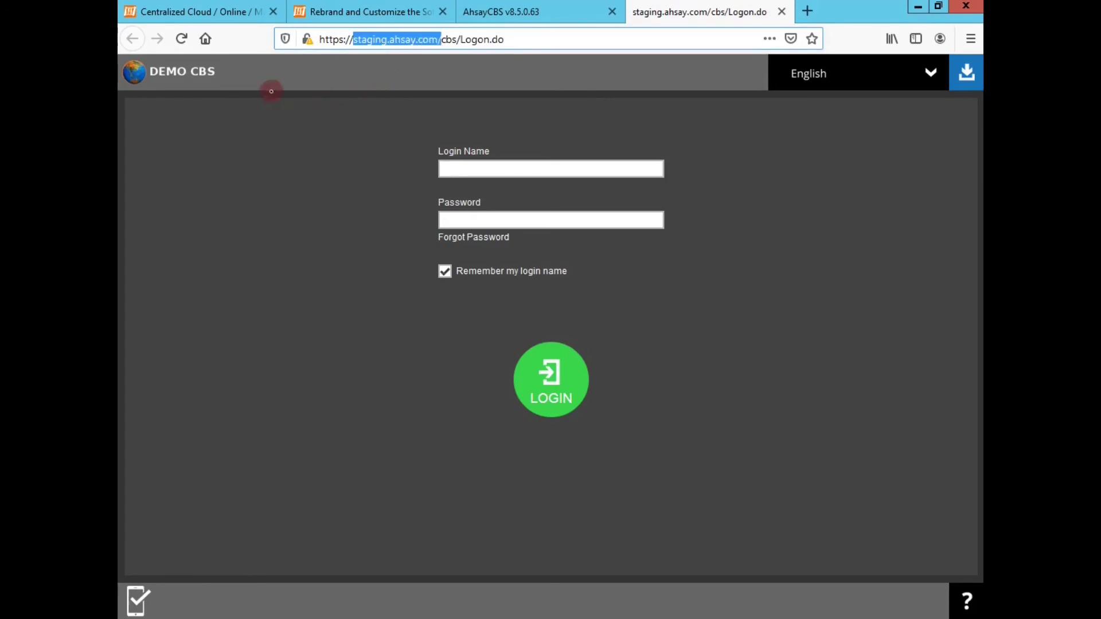
# Step: Compare the staging host with the demo.ahsay console address, then return to the staging tab
pyautogui.click(511, 17)
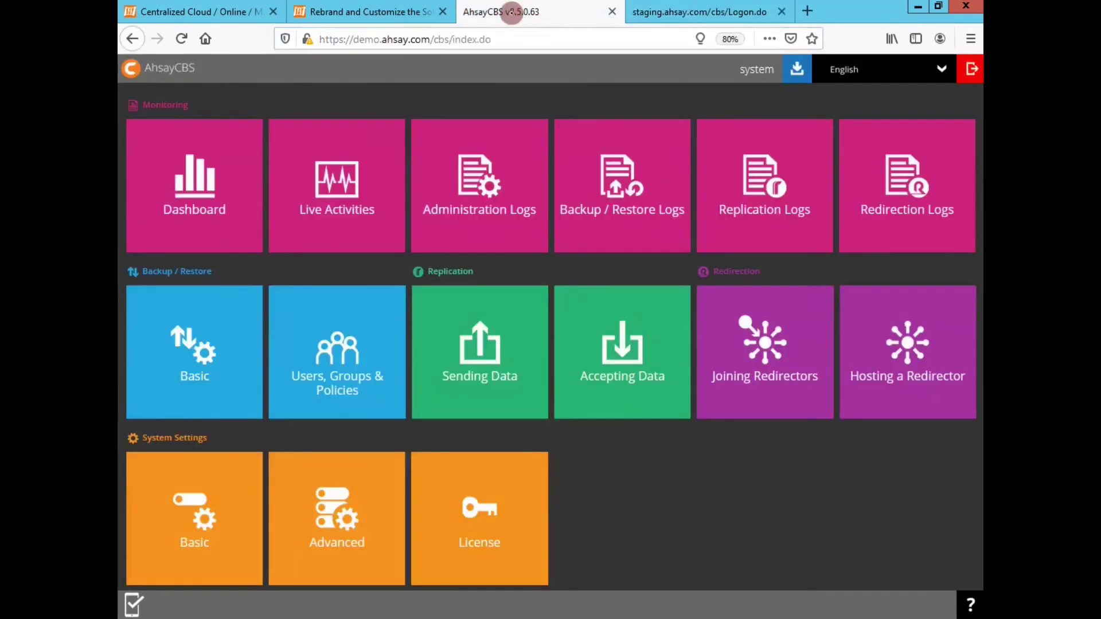
pyautogui.click(386, 49)
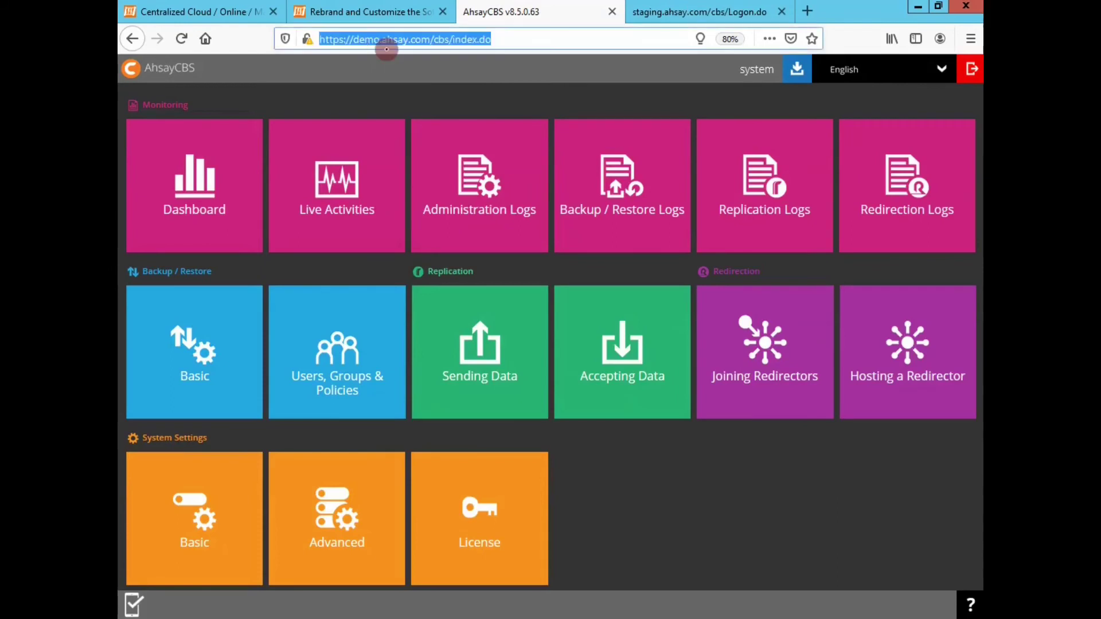
pyautogui.click(386, 49)
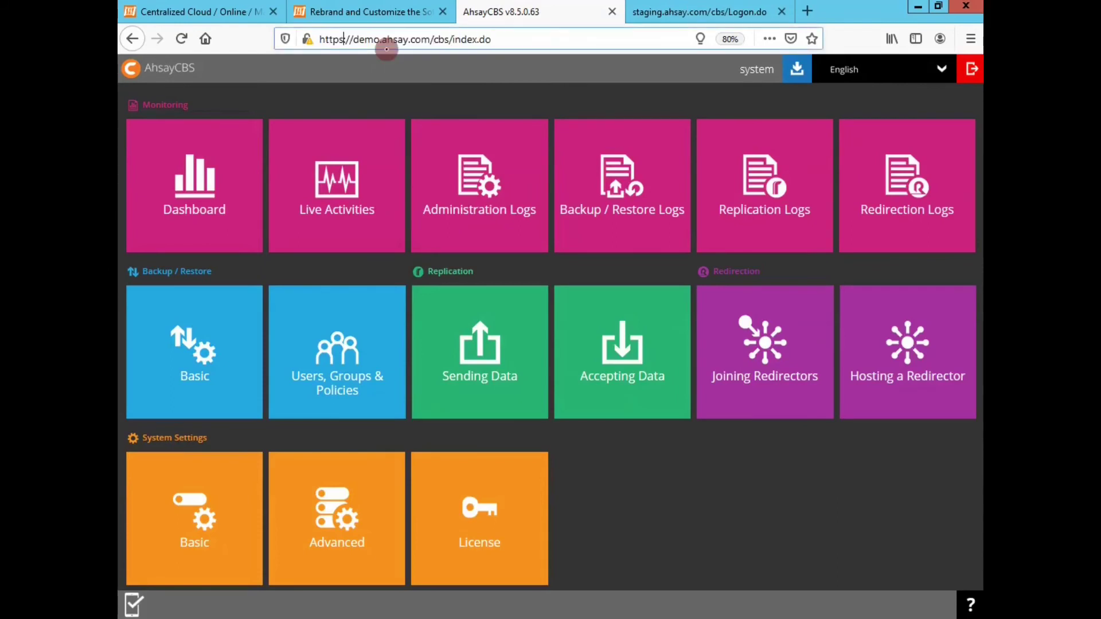
pyautogui.doubleClick(386, 49)
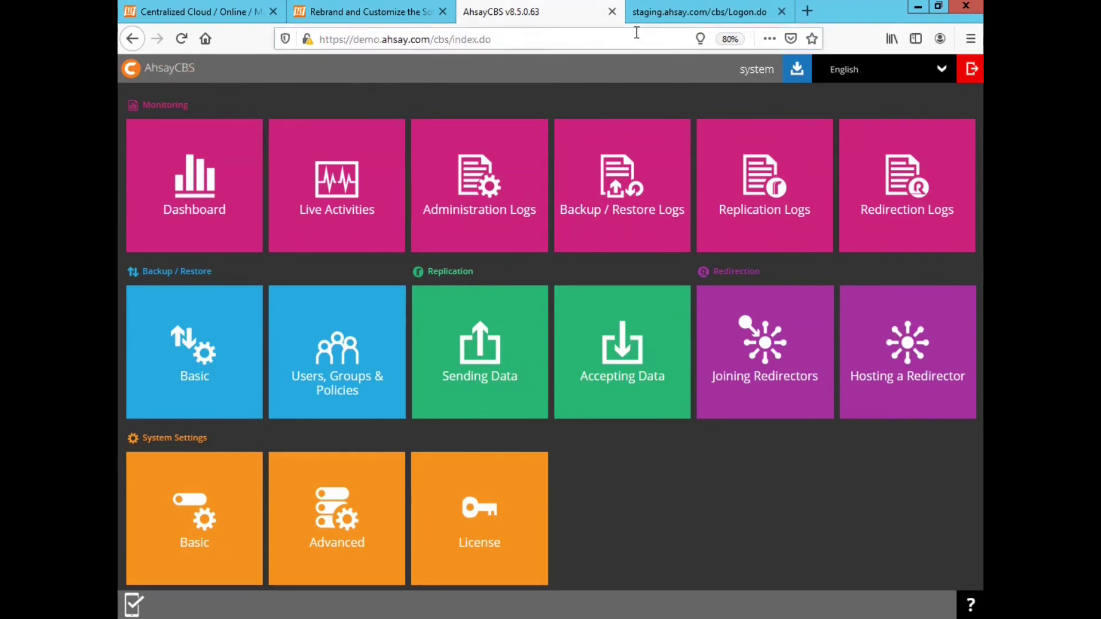
pyautogui.click(637, 11)
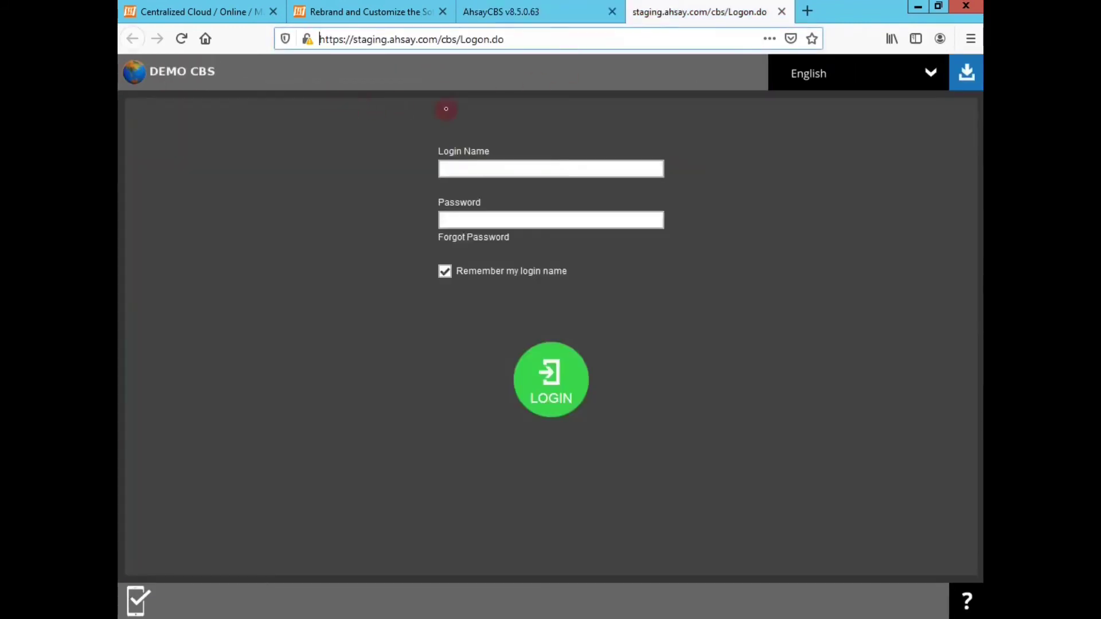
# Step: On the staging downloads page, pick the AAAWW OBM Windows installer entry
pyautogui.click(956, 91)
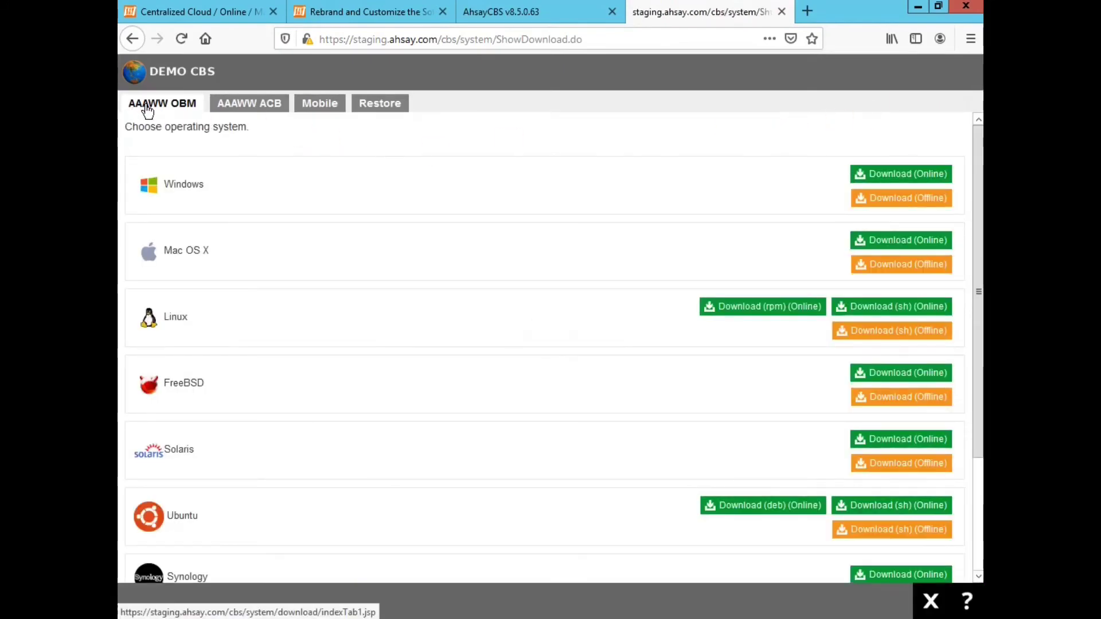
pyautogui.click(239, 109)
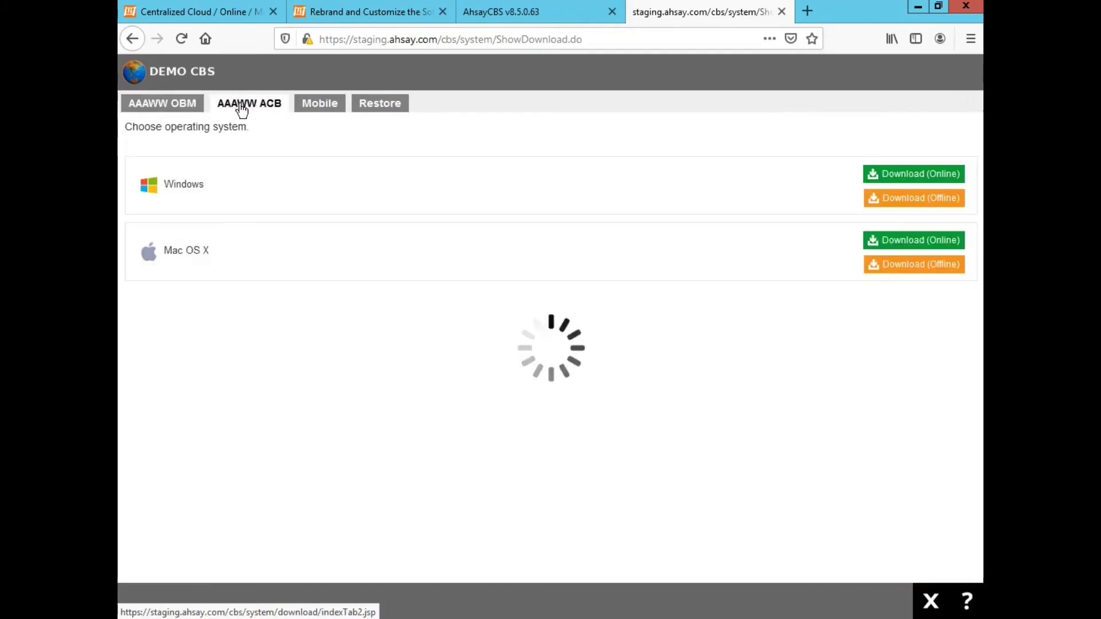
pyautogui.click(181, 107)
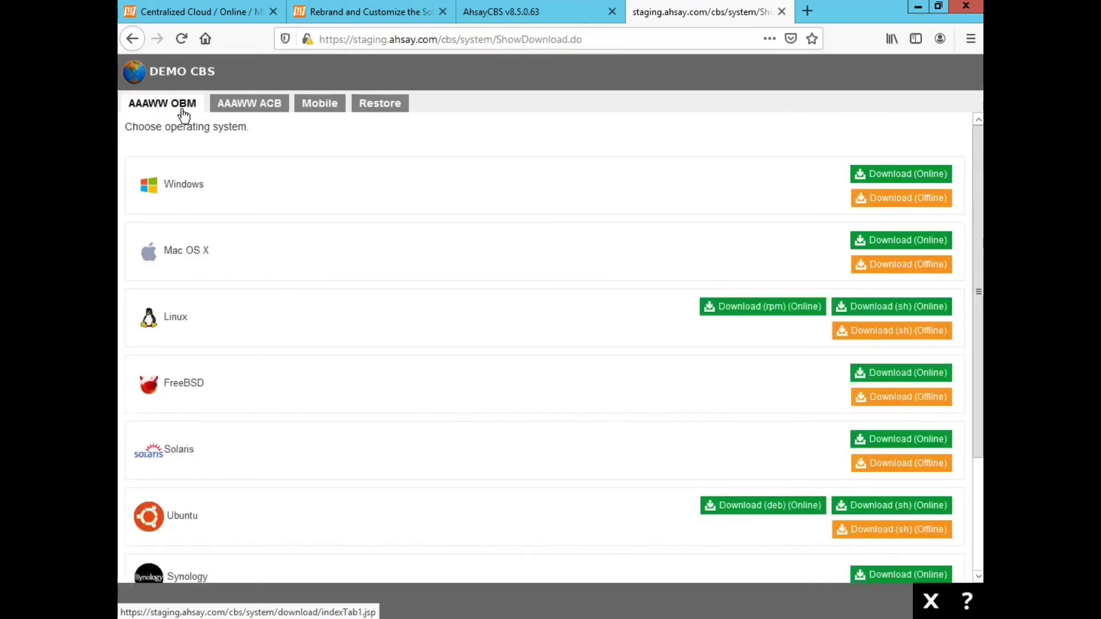
pyautogui.tripleClick(181, 184)
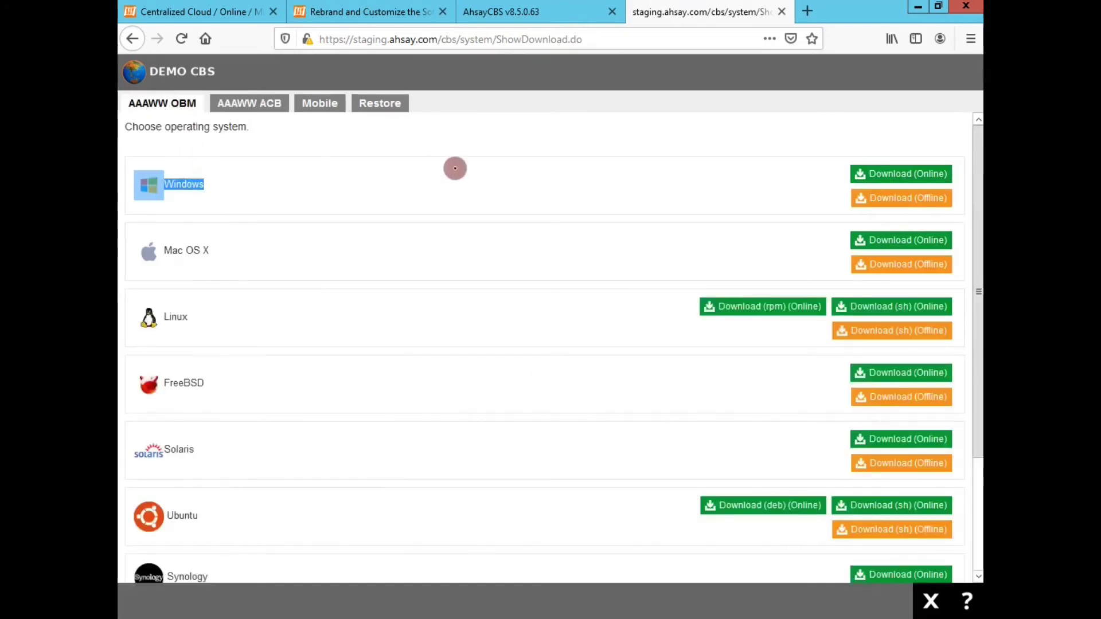
# Step: Save the online Windows installer into the CBSLogo downloads folder and run it
pyautogui.click(882, 184)
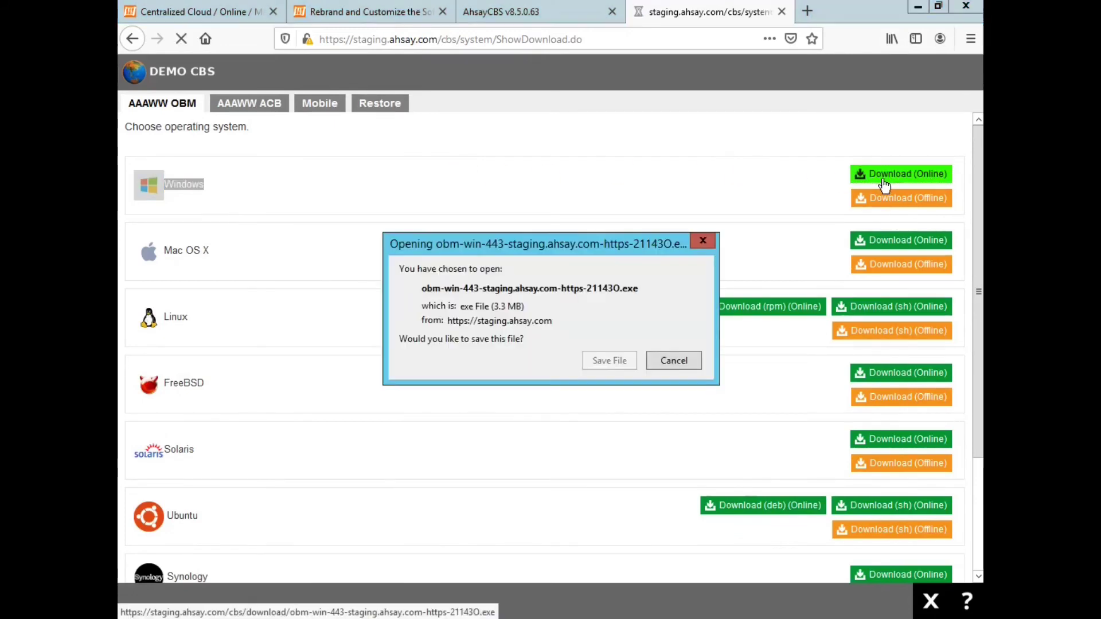
pyautogui.click(618, 360)
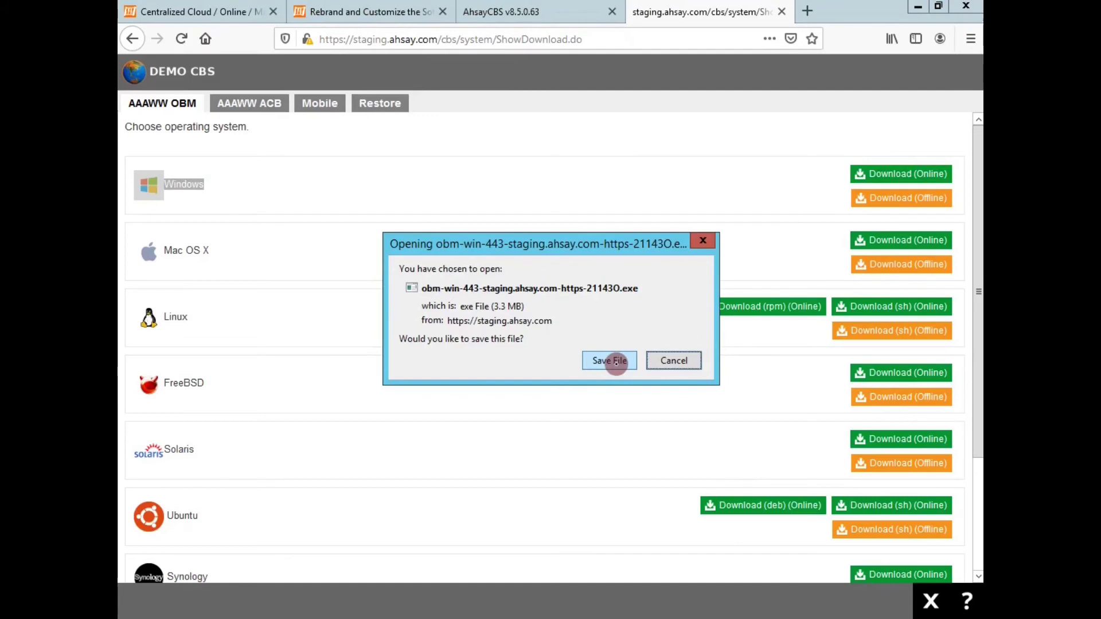
pyautogui.click(616, 361)
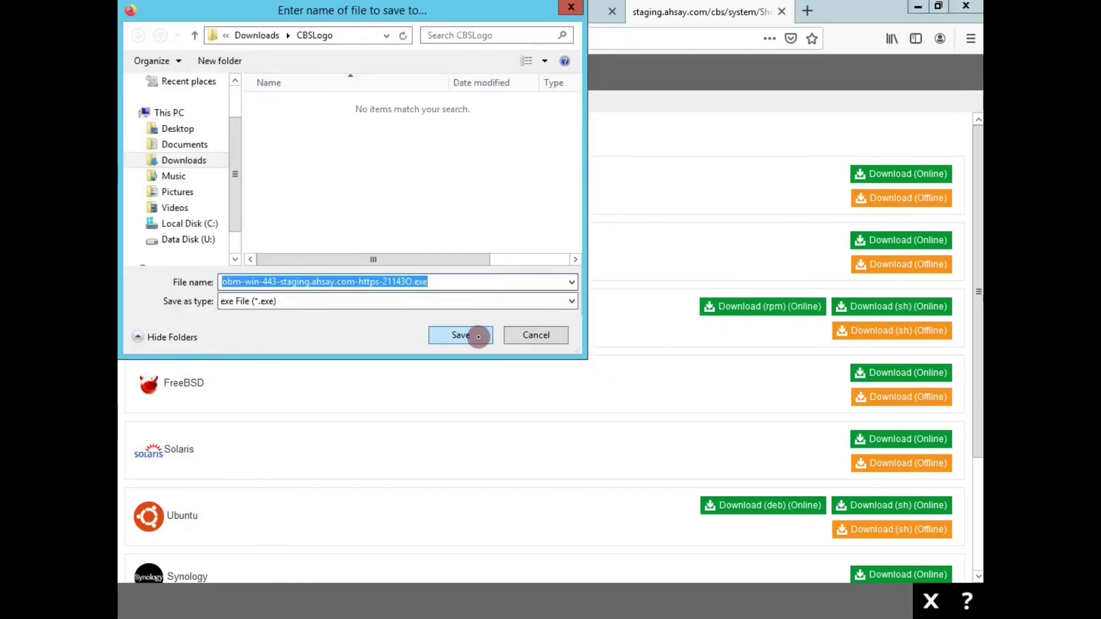
pyautogui.click(461, 334)
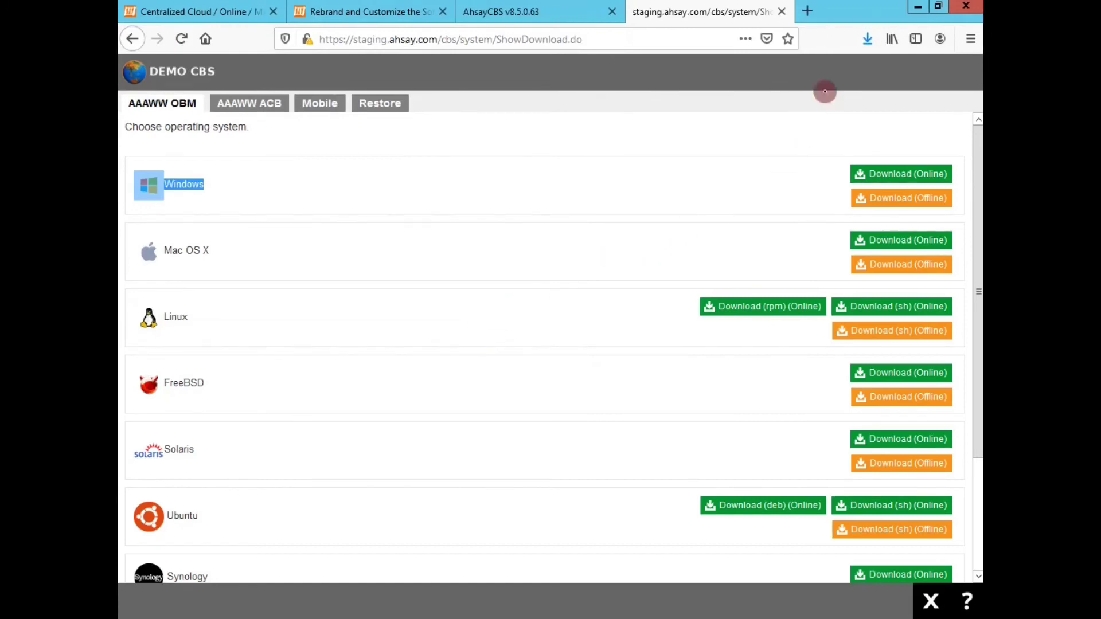
pyautogui.click(867, 41)
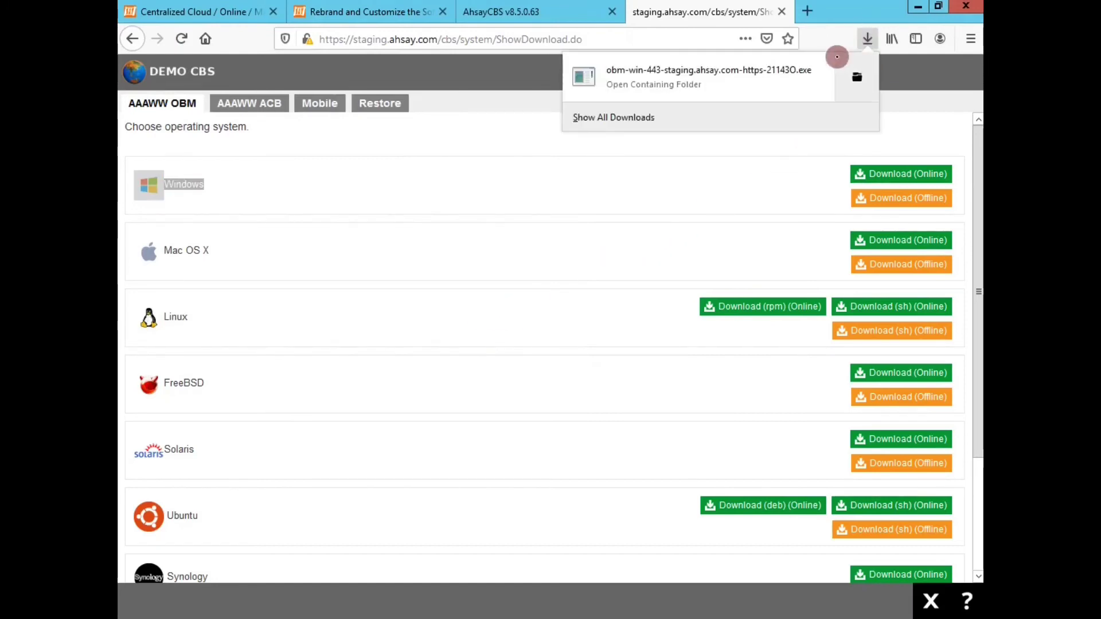
pyautogui.click(673, 79)
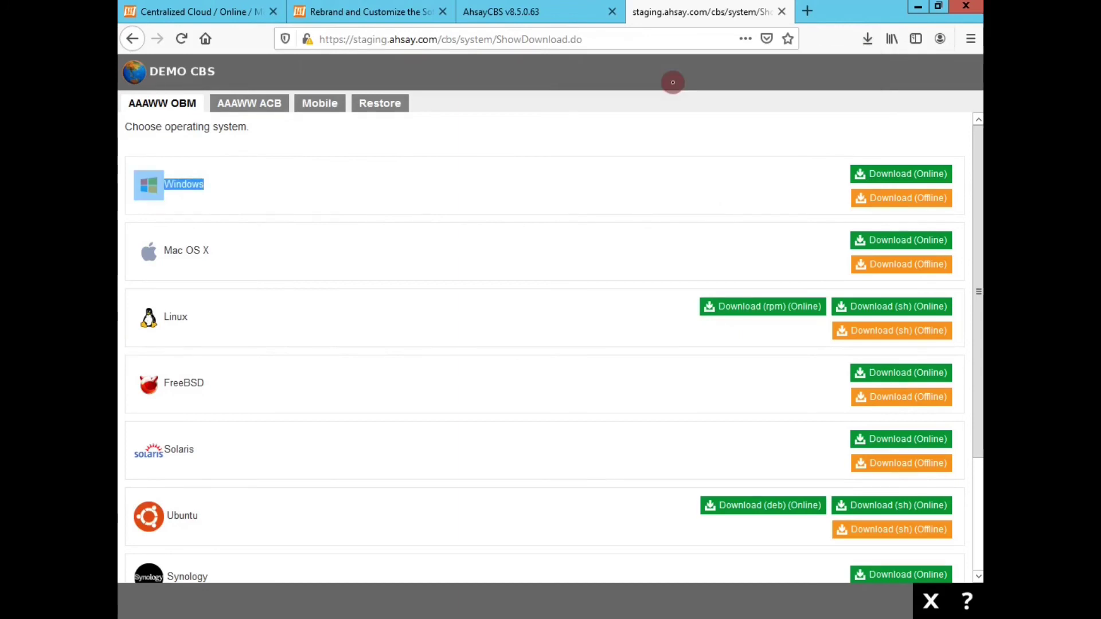
# Step: Install AAAWW OBM to C:\Program Files\AhsayOBM with license accepted and default tasks, then finish
pyautogui.click(603, 330)
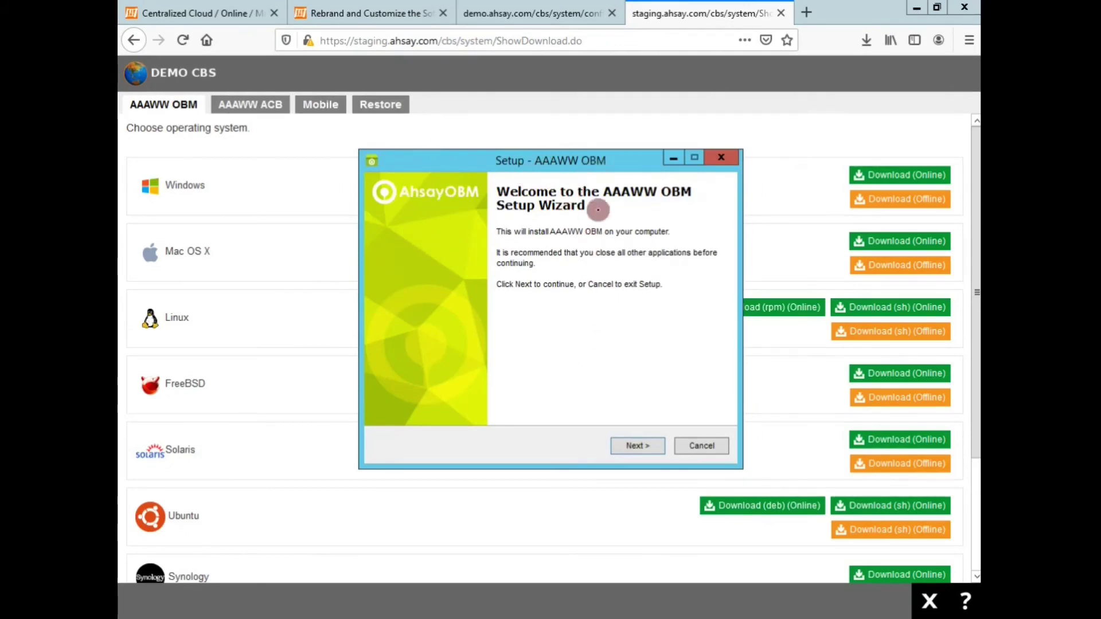
pyautogui.click(640, 448)
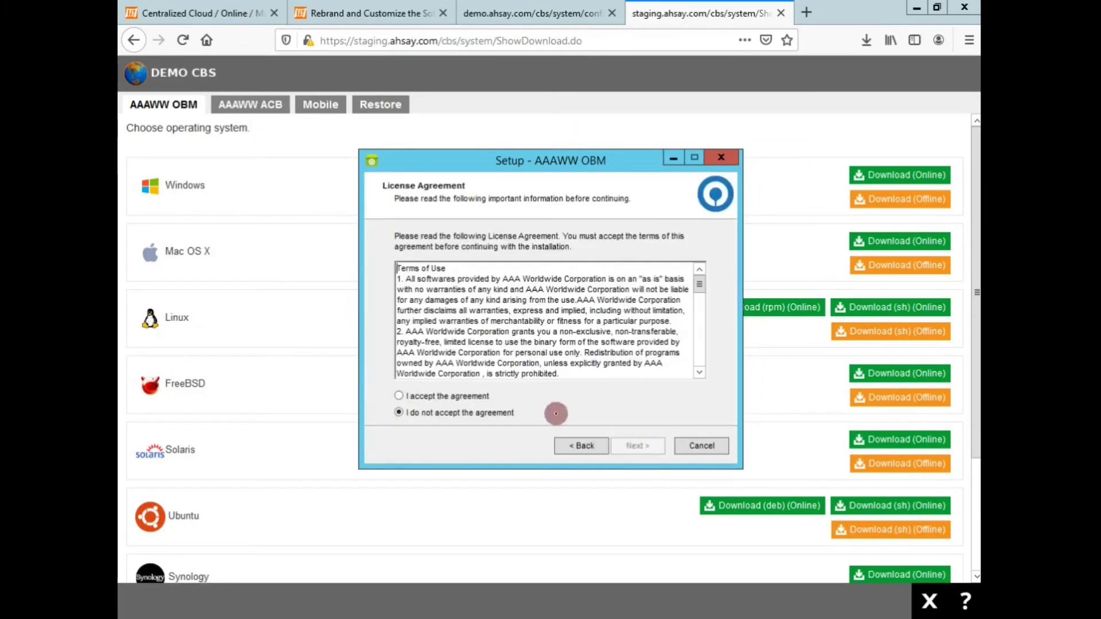
pyautogui.click(467, 395)
pyautogui.click(635, 449)
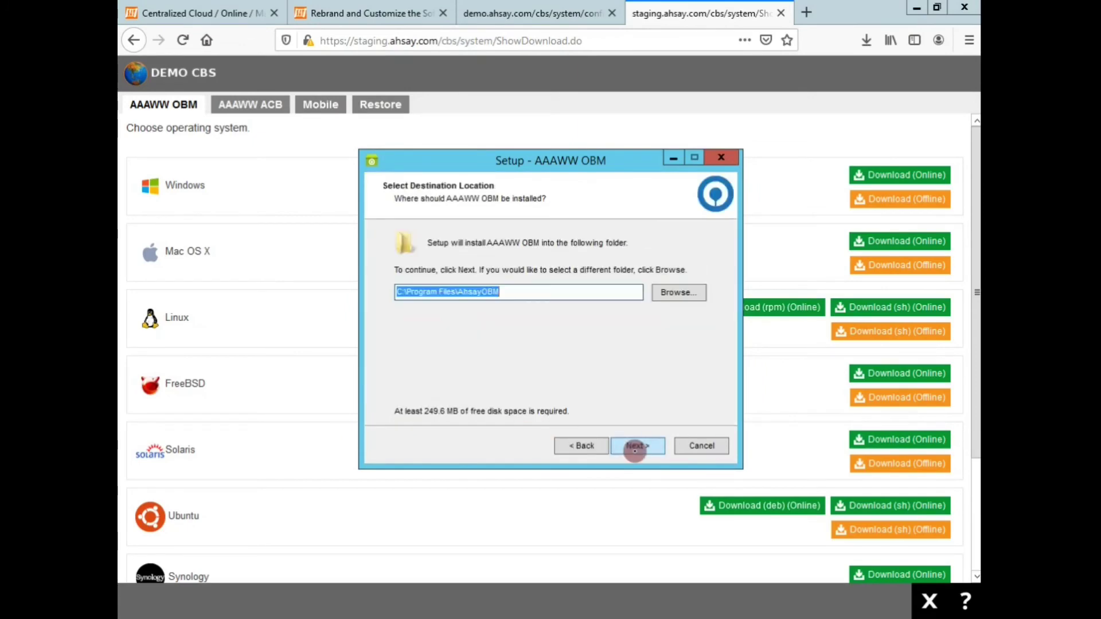
pyautogui.click(634, 449)
pyautogui.click(634, 448)
pyautogui.click(635, 448)
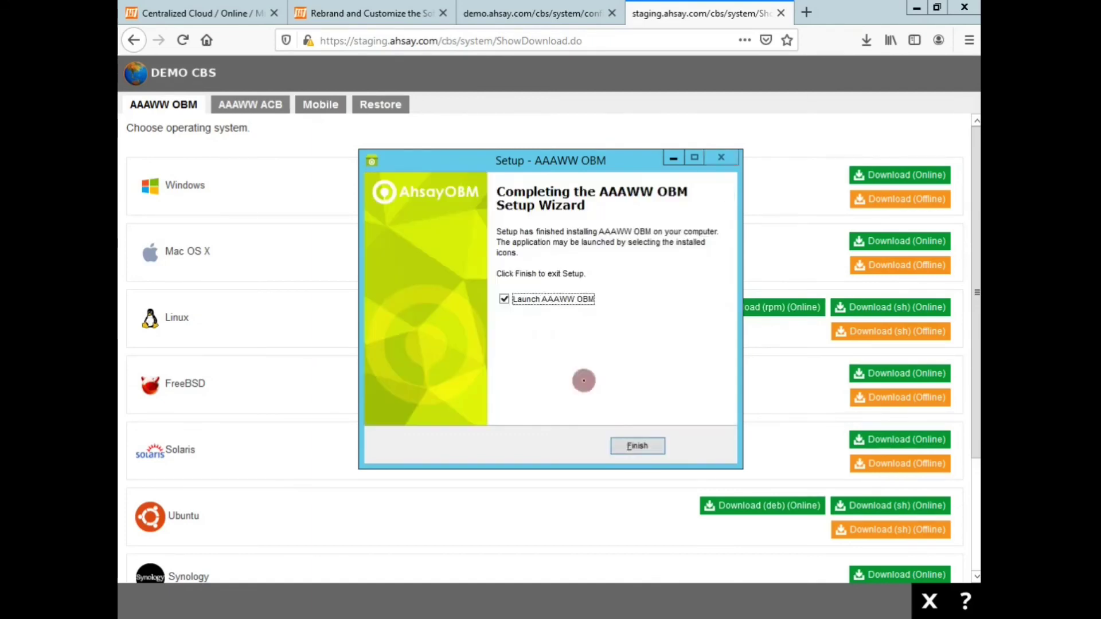
pyautogui.click(645, 441)
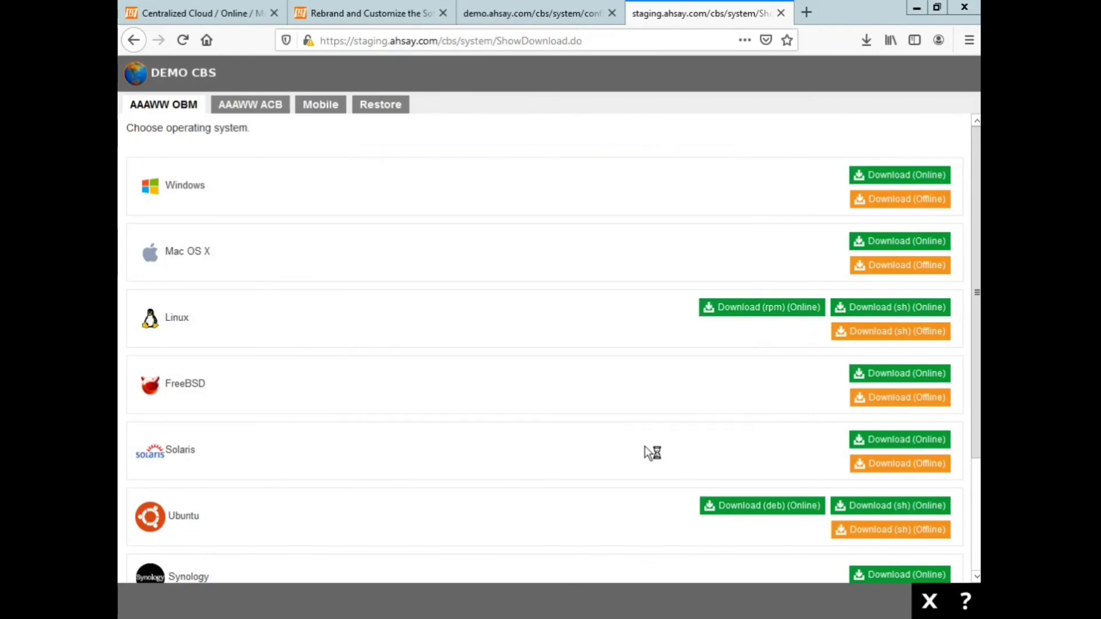